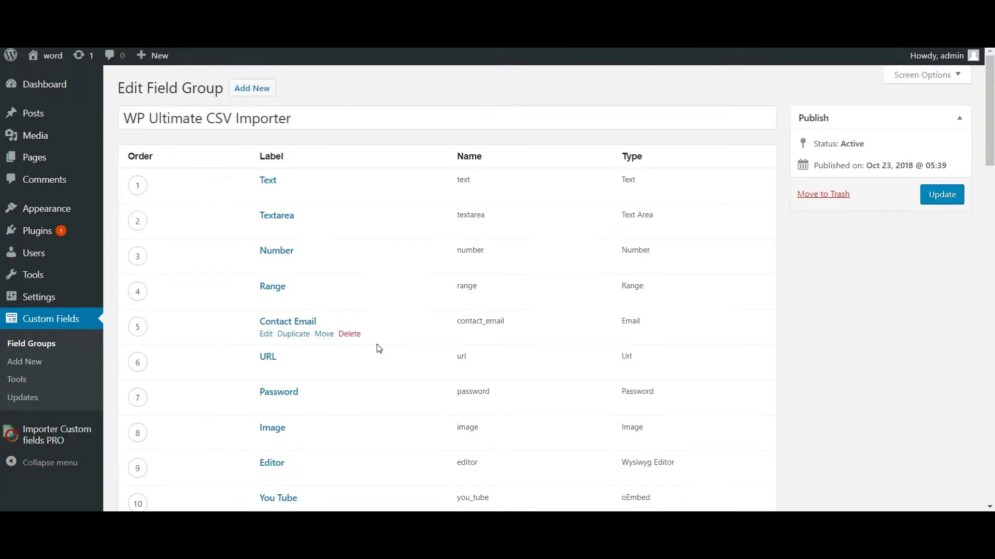
# Review row 2 of the CSV from post_content through number 69837219, range 90, email, url and password
pyautogui.scroll(-5, 379, 348)
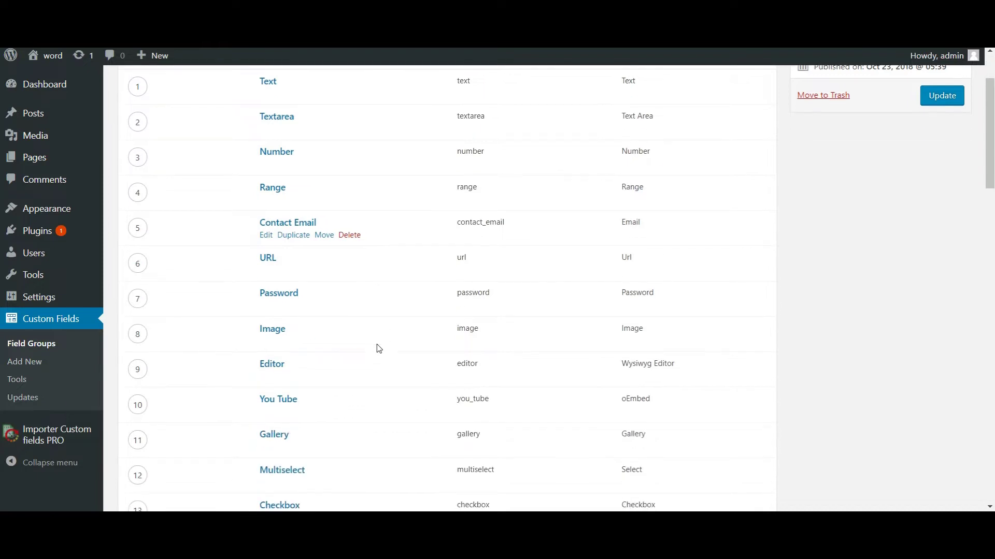
pyautogui.scroll(-6, 379, 348)
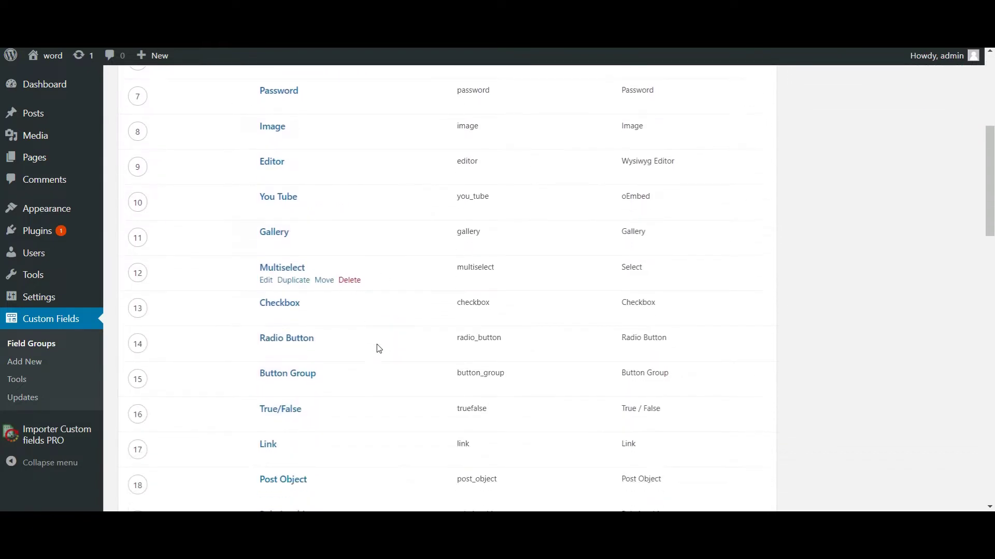
pyautogui.scroll(-3, 378, 348)
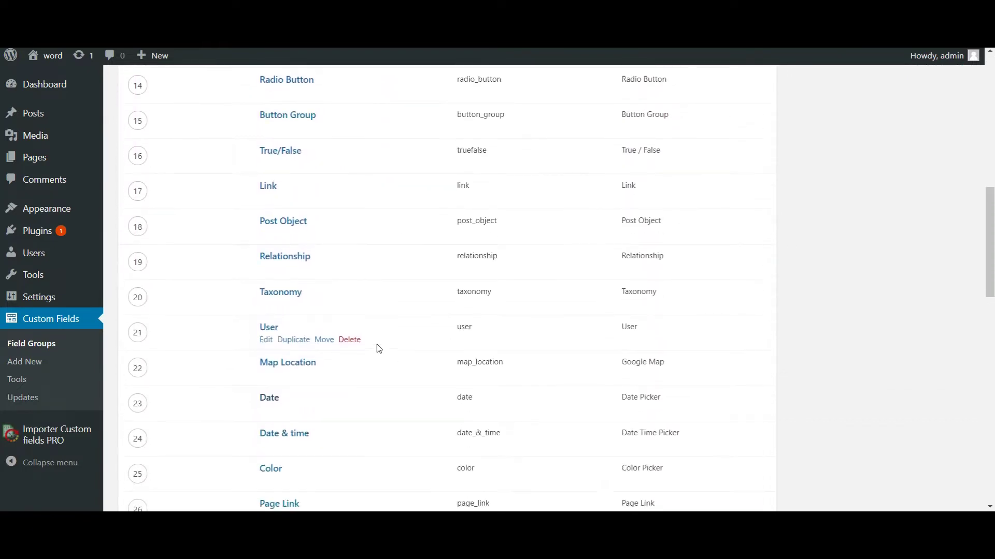
pyautogui.scroll(5, 379, 348)
pyautogui.scroll(7, 379, 349)
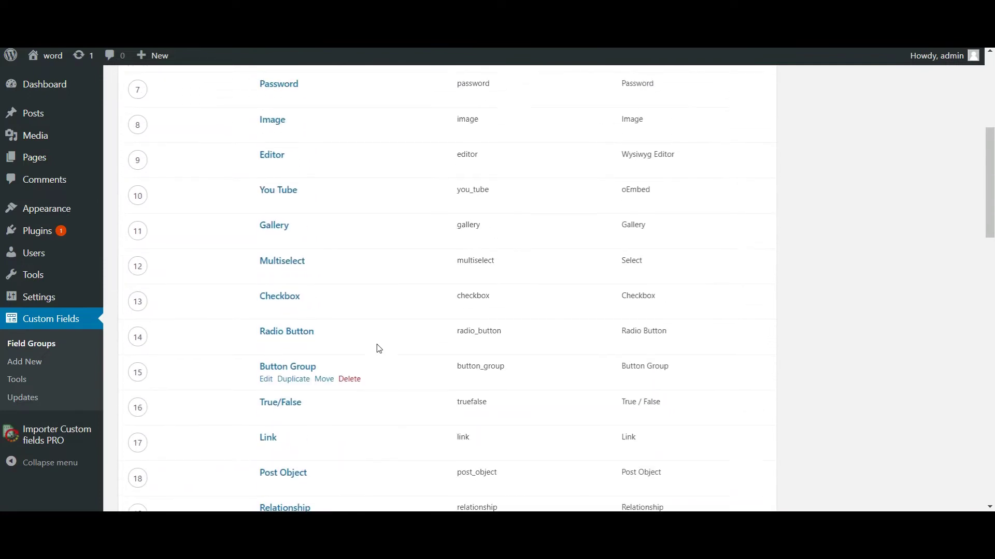
pyautogui.scroll(1, 379, 348)
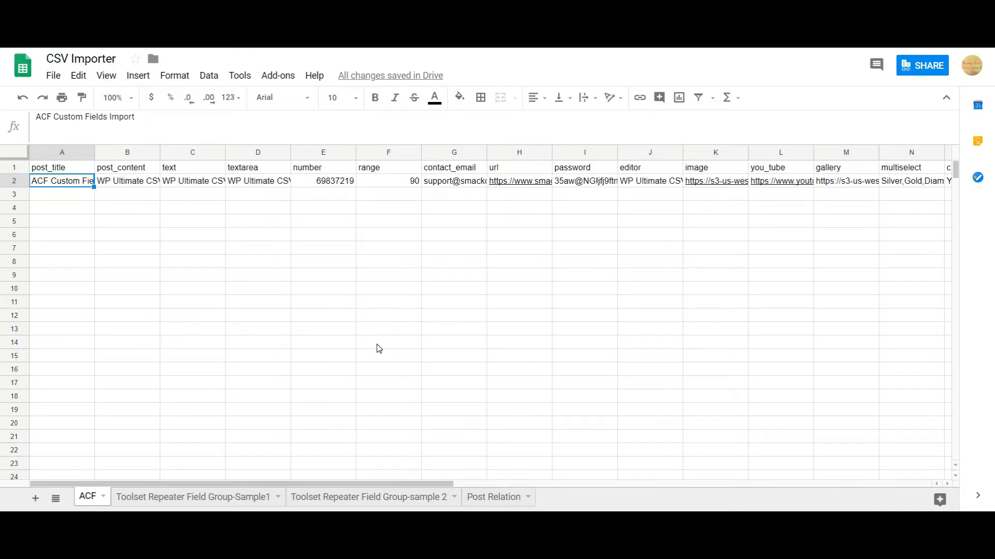
pyautogui.press('Right')
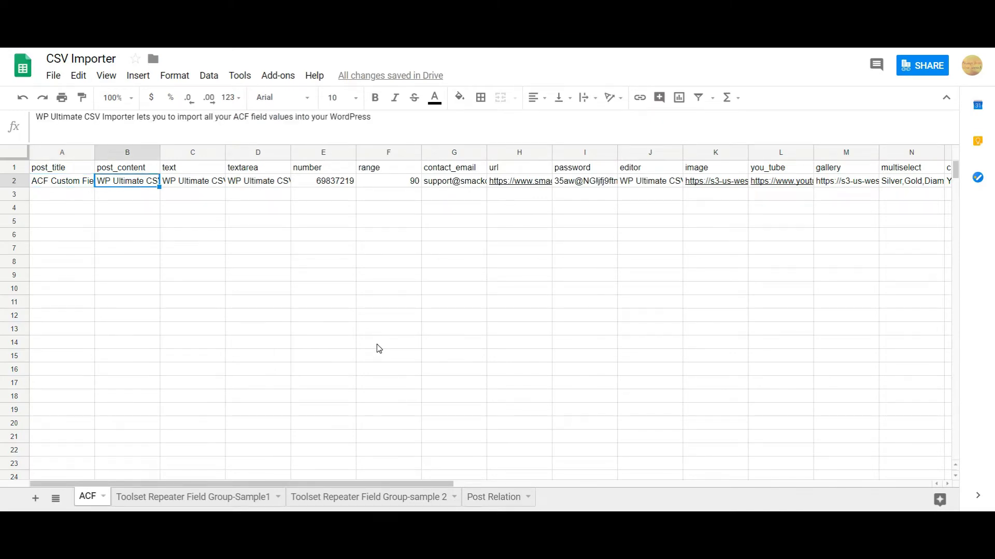
pyautogui.press('Right')
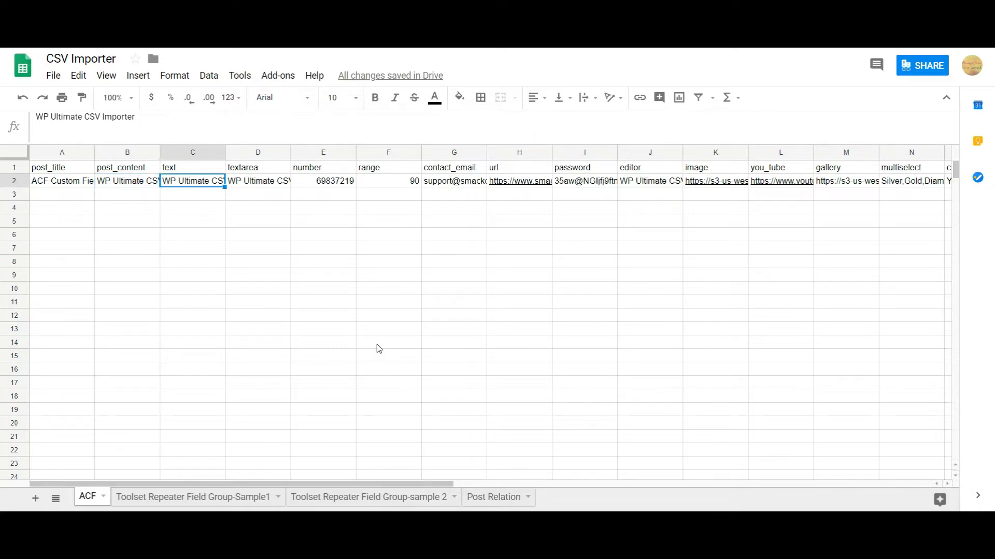
pyautogui.press('Right')
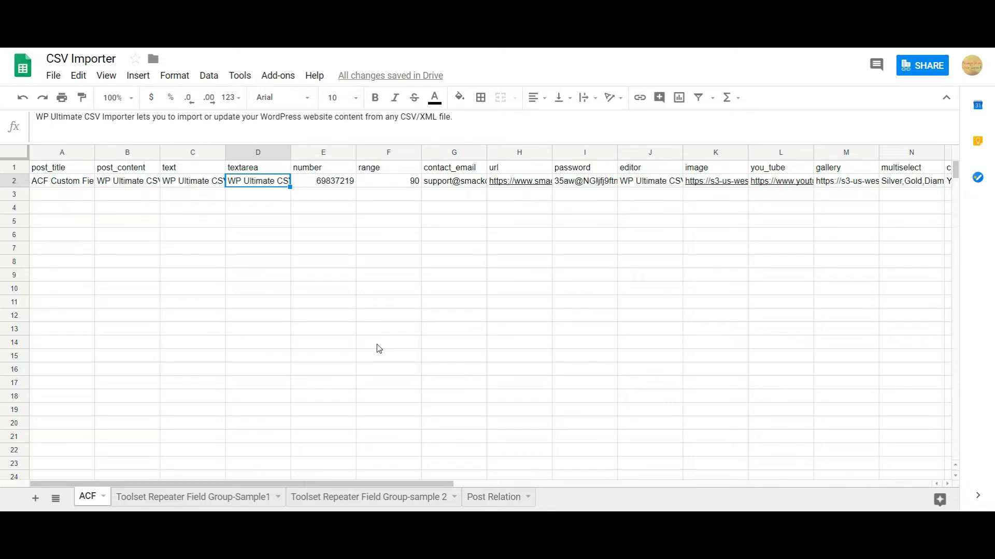
pyautogui.press('Right')
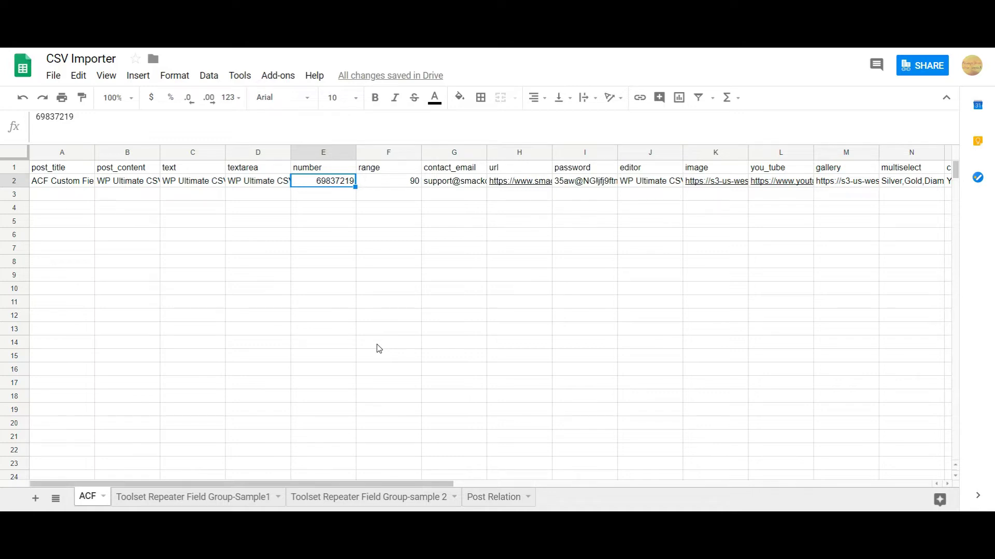
pyautogui.press('Right')
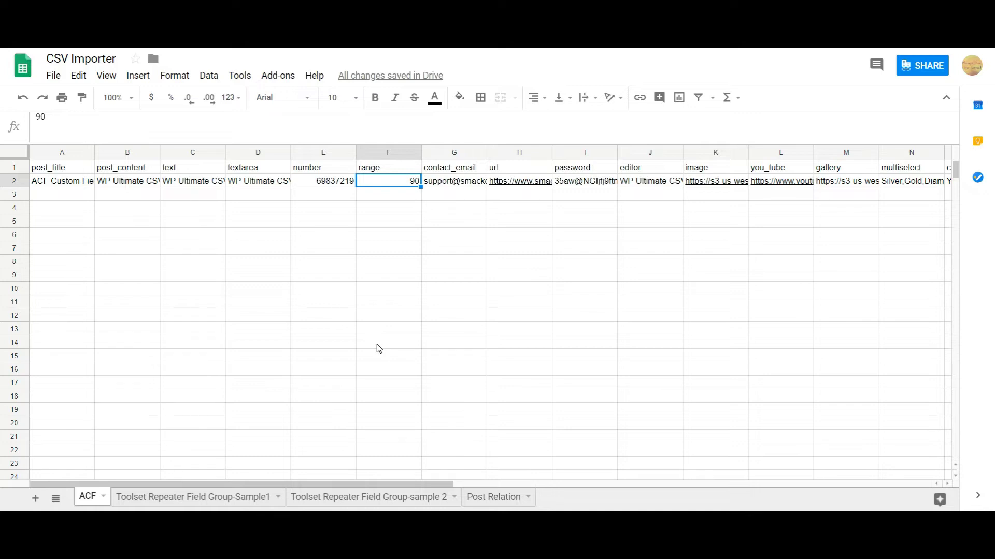
pyautogui.press('Right')
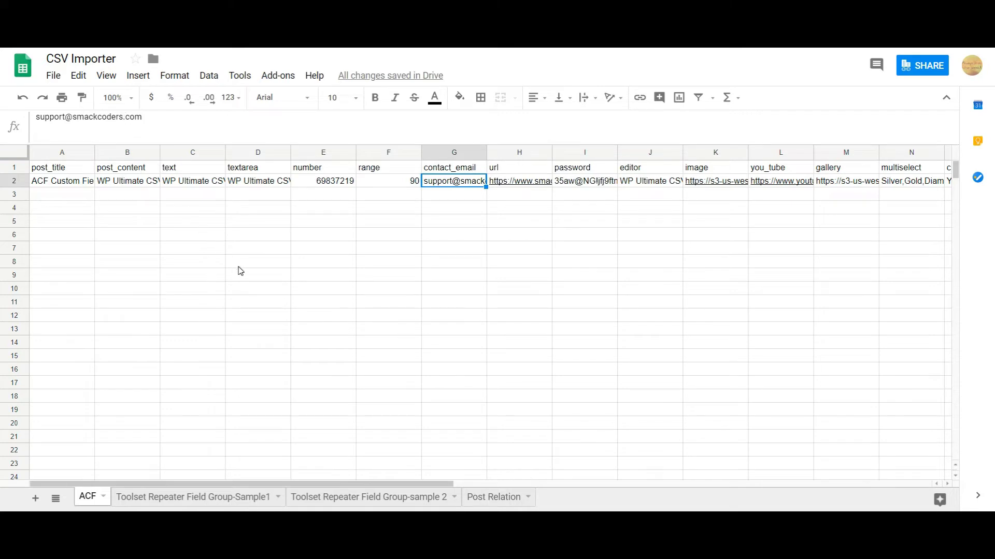
pyautogui.press('Right')
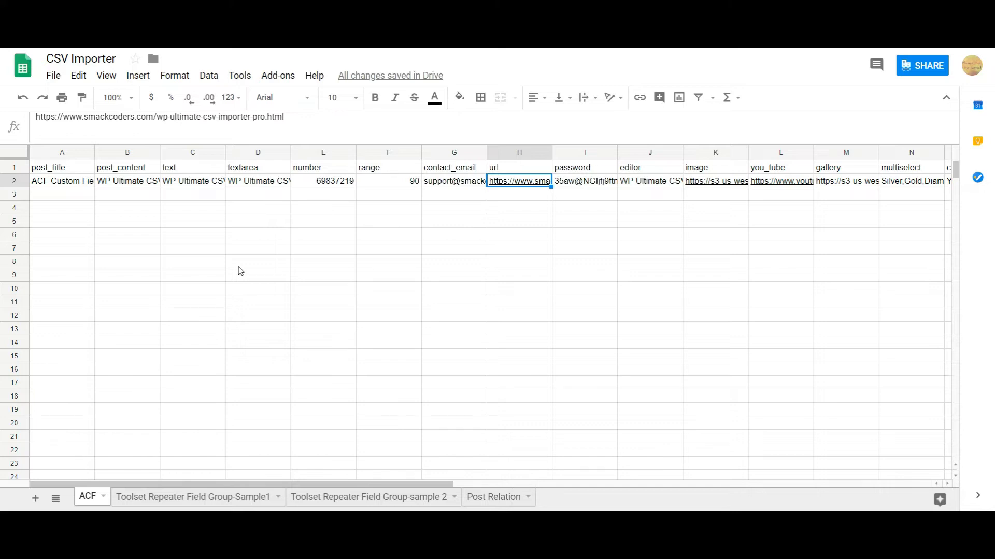
pyautogui.press('Right')
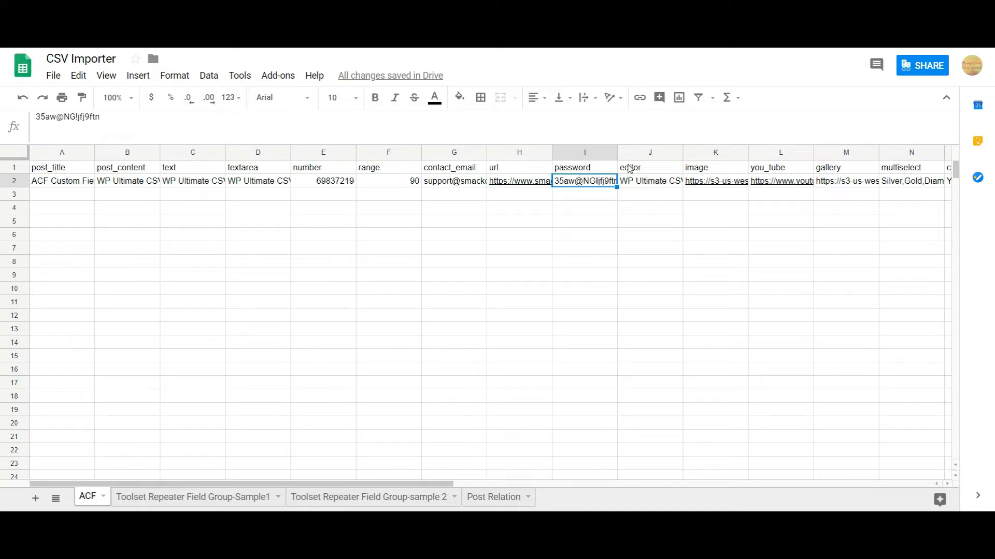
# Review the editor, image, YouTube, gallery, multiselect Silver,Gold,Diamond, checkbox Yellow,Blue,Red, radio Orange, button_group Small and truefalse values
pyautogui.click(647, 170)
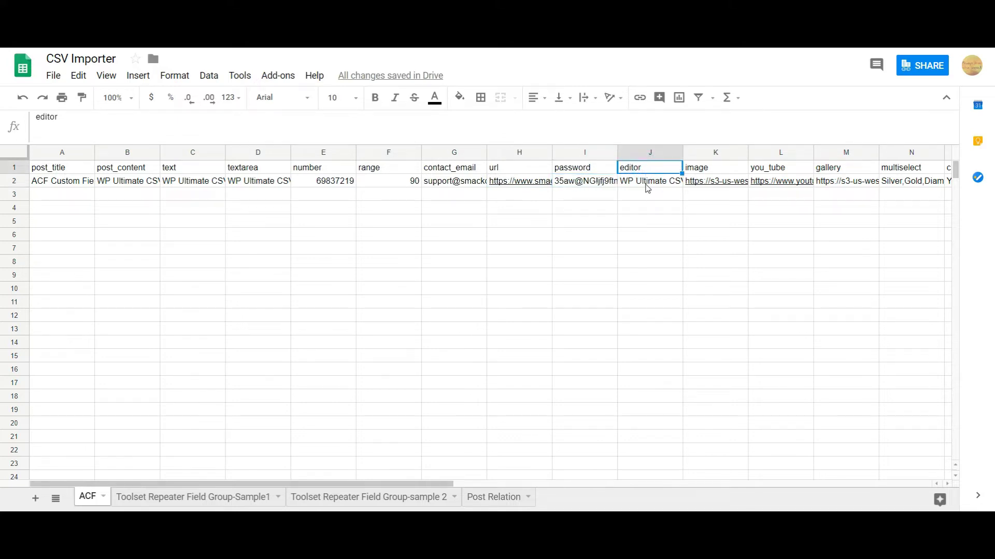
pyautogui.click(647, 188)
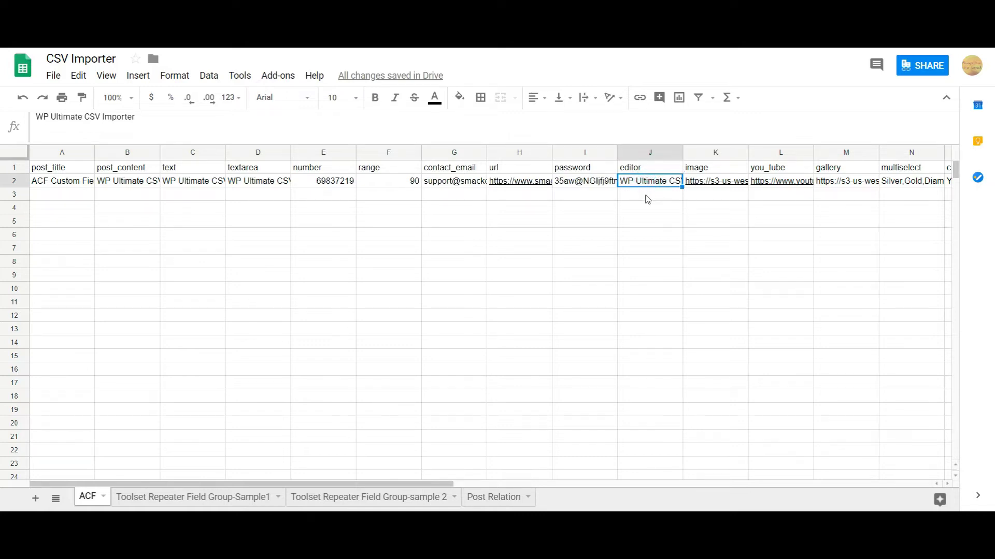
pyautogui.press('Right')
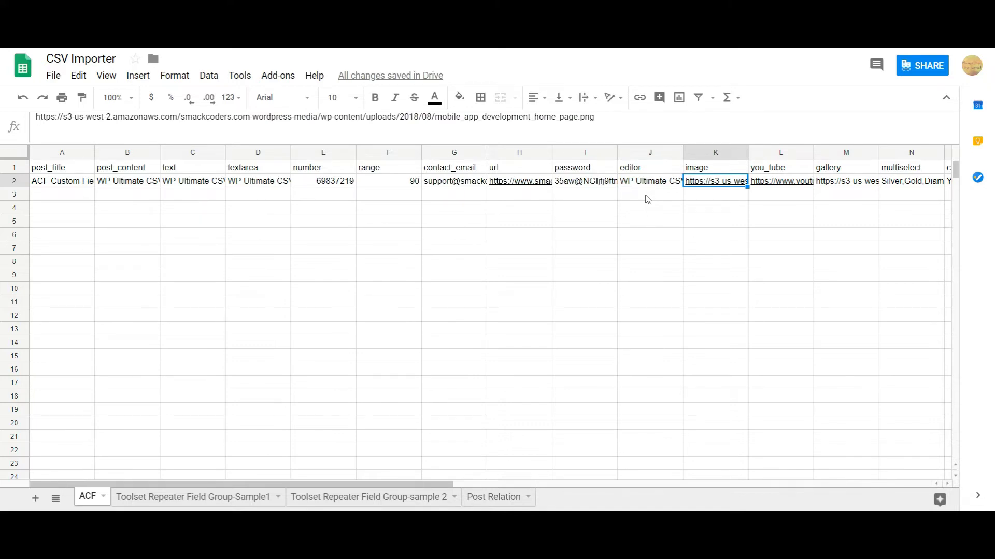
pyautogui.press('Right')
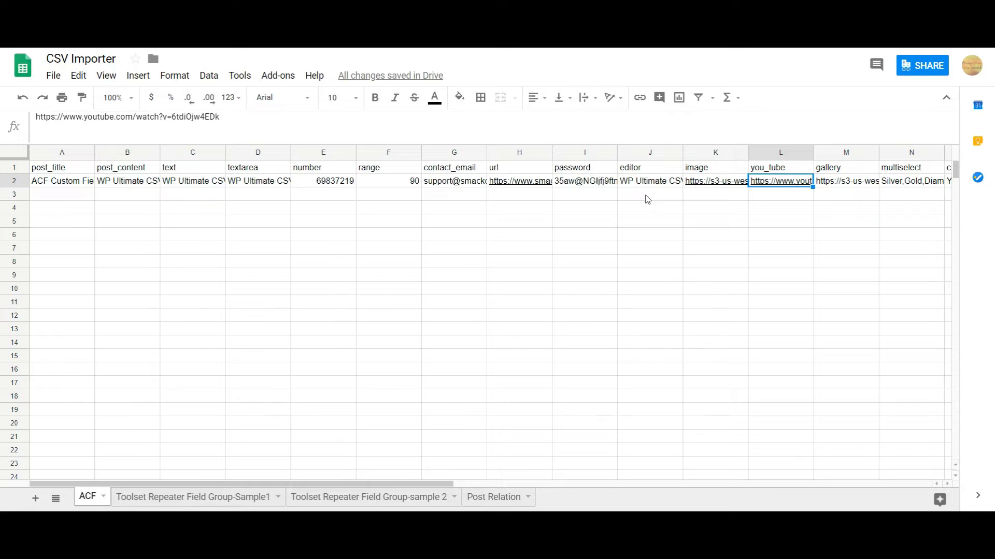
pyautogui.press('Right')
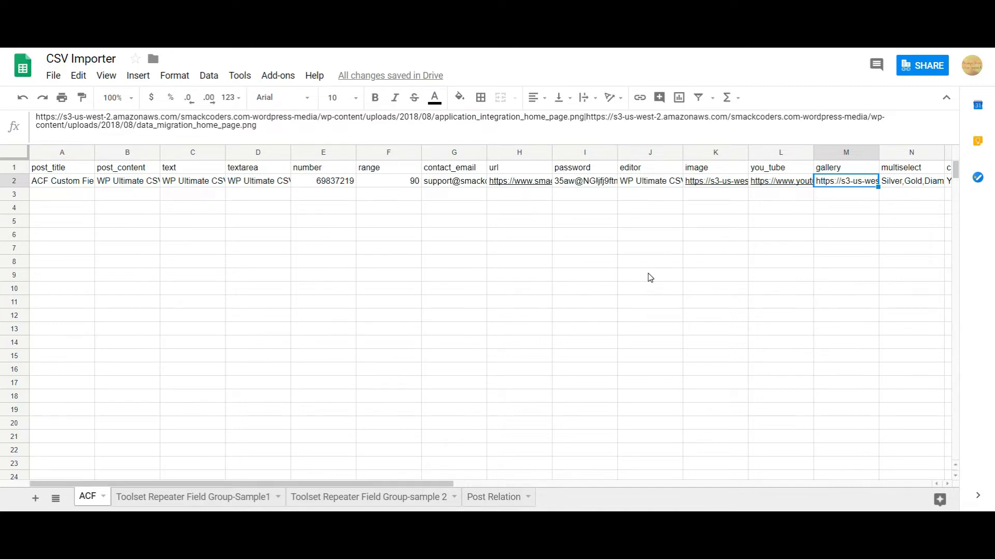
pyautogui.press('Right')
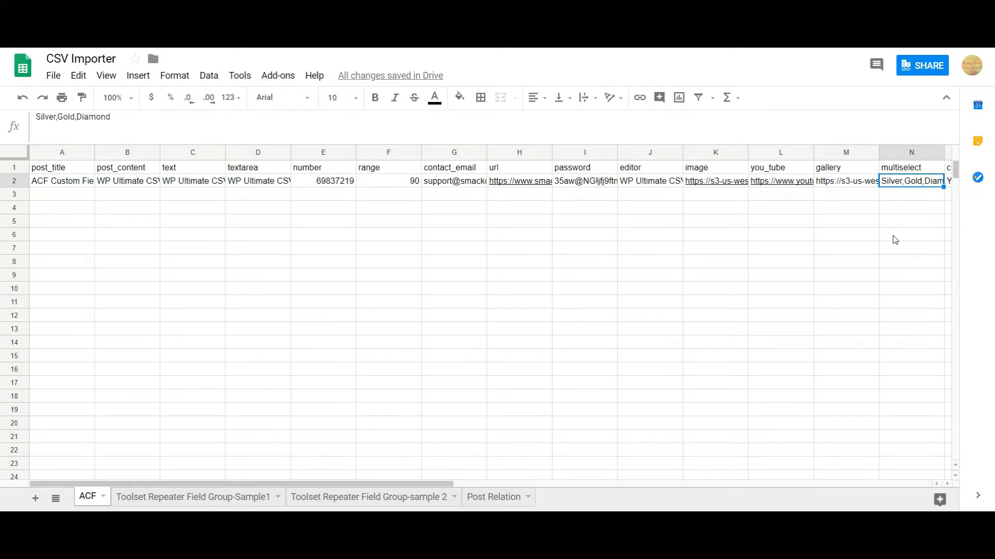
pyautogui.press('Right')
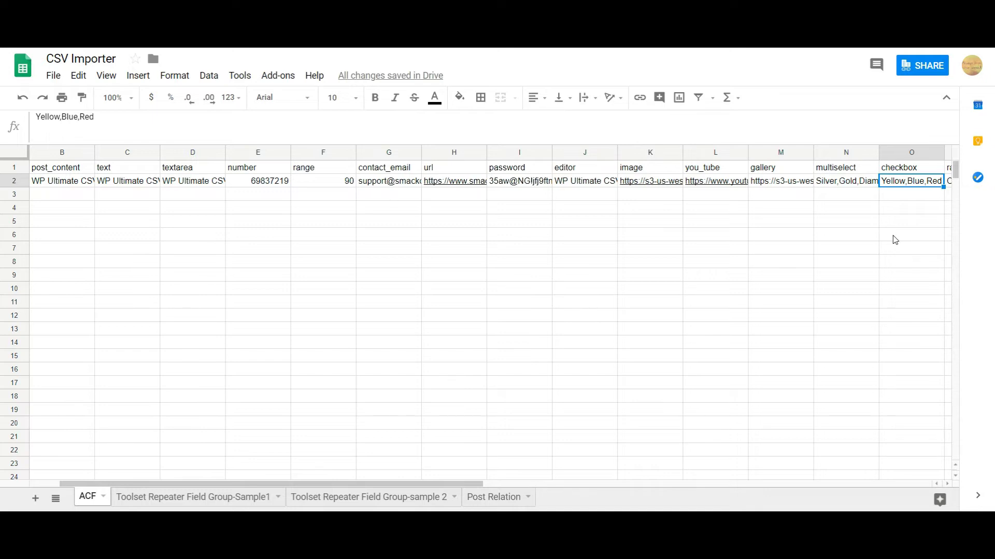
pyautogui.press('Right')
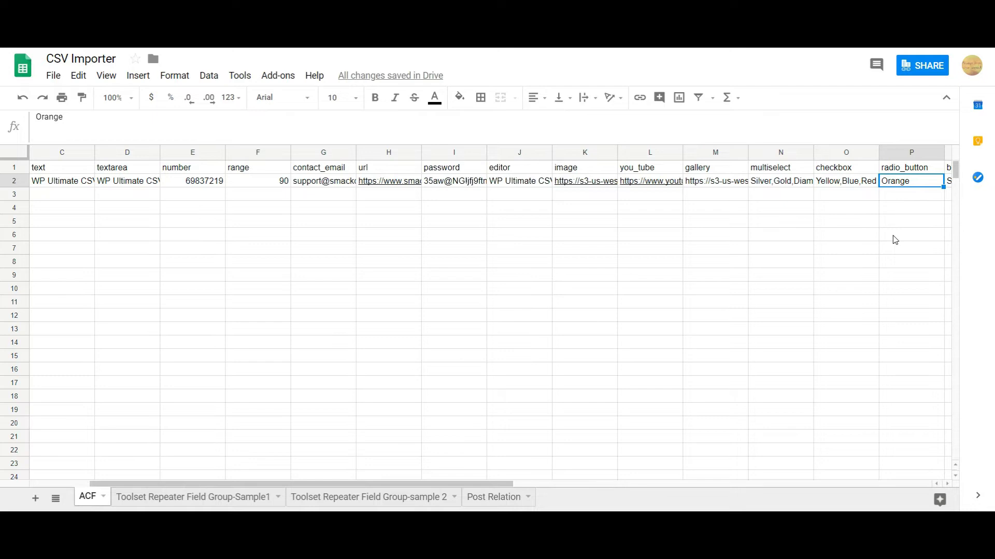
pyautogui.press('Right')
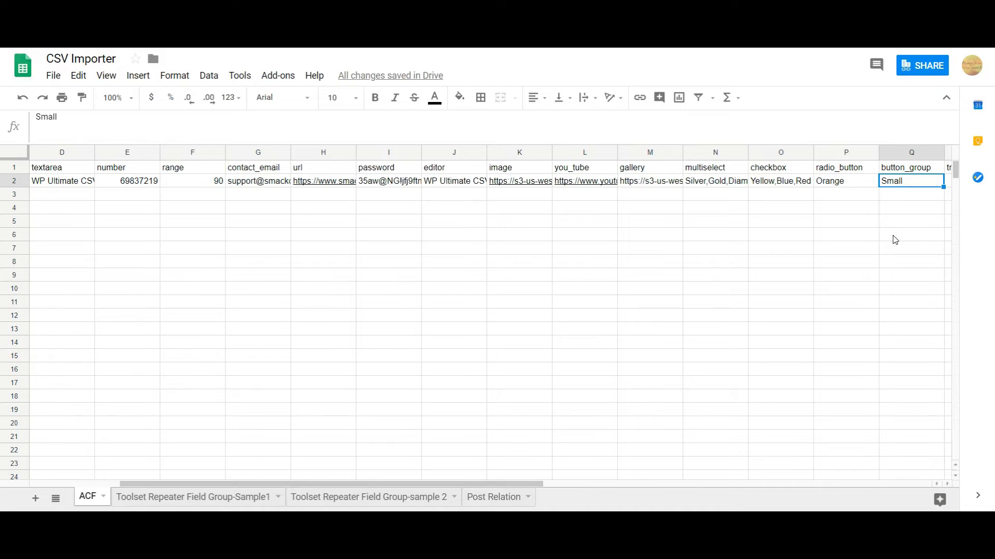
pyautogui.press('Right')
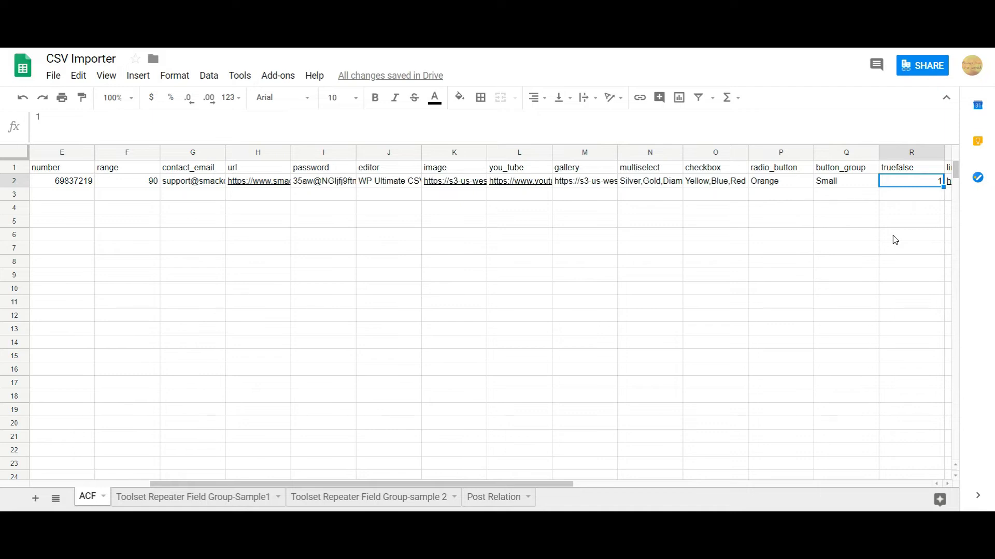
# Review the link, page_link, post_object, relationship, taxonomy, user, map, date, color, car and fuel_type values
pyautogui.press('Right')
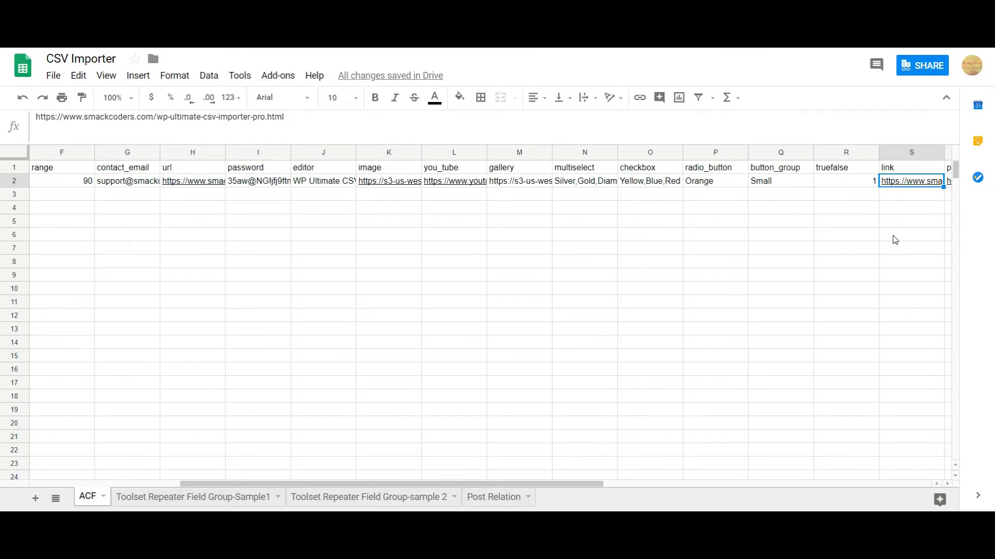
pyautogui.press('Right')
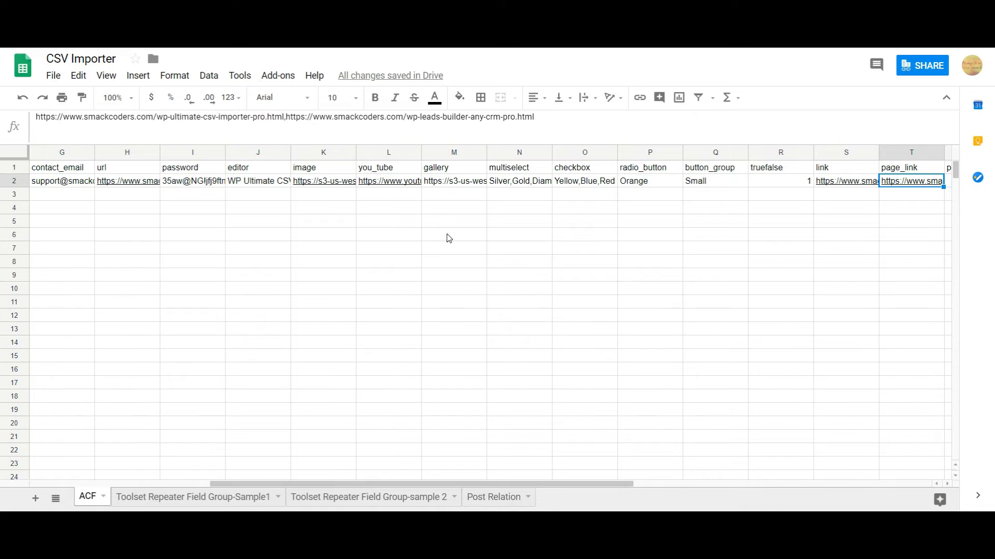
pyautogui.press('Right')
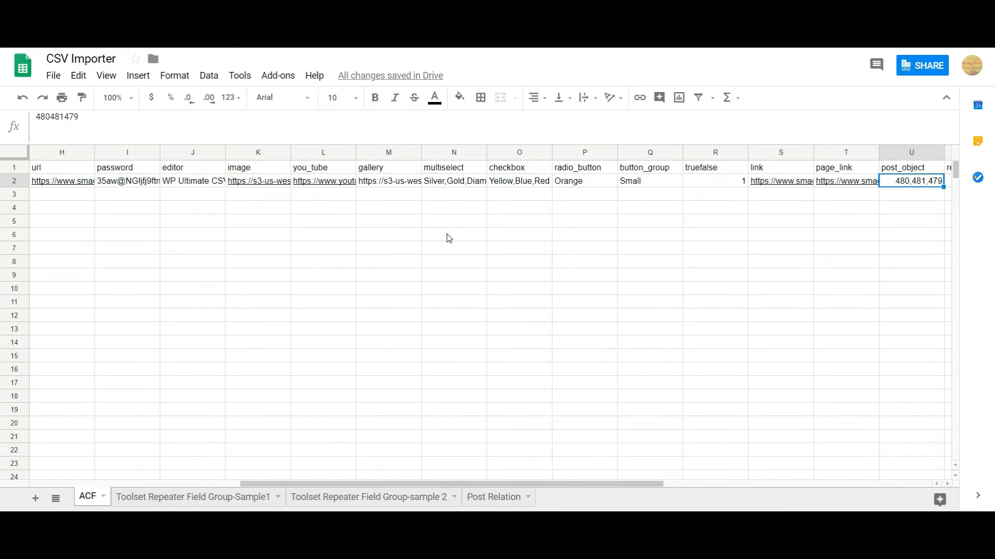
pyautogui.press('Right')
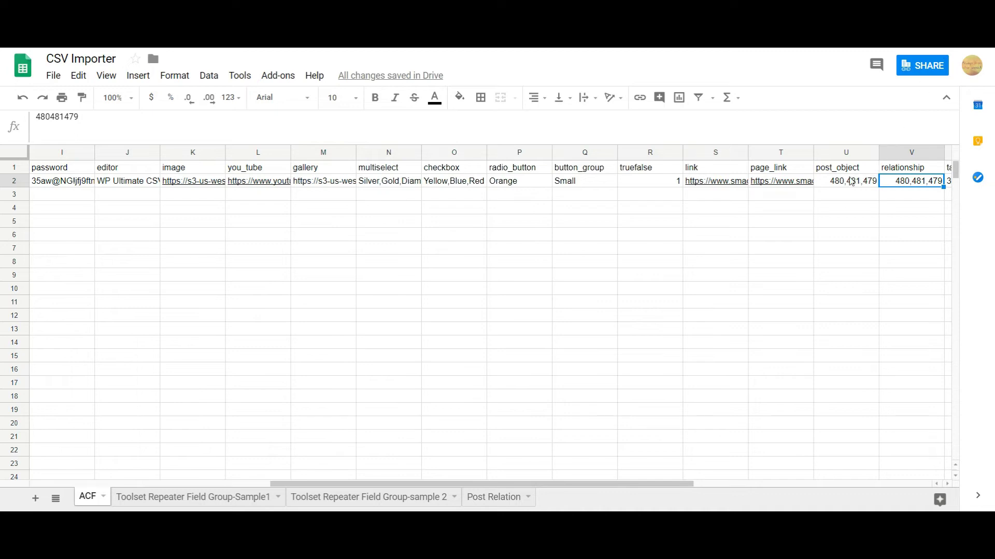
pyautogui.press('Right')
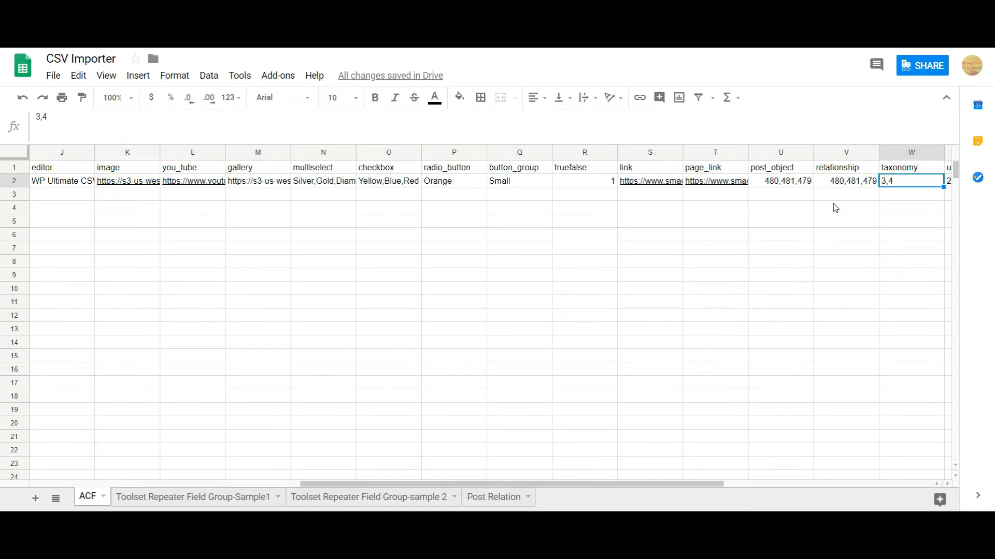
pyautogui.press('Right')
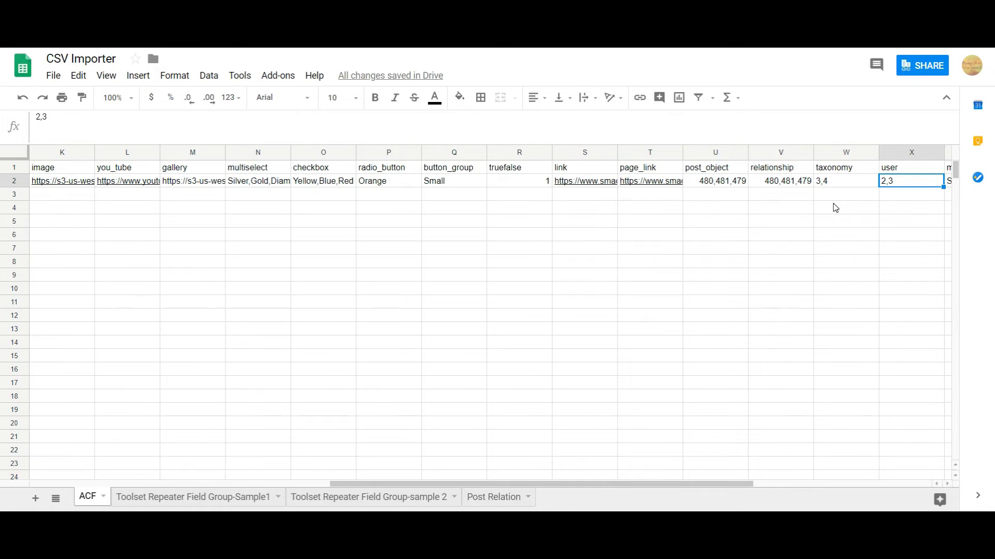
pyautogui.press('Right')
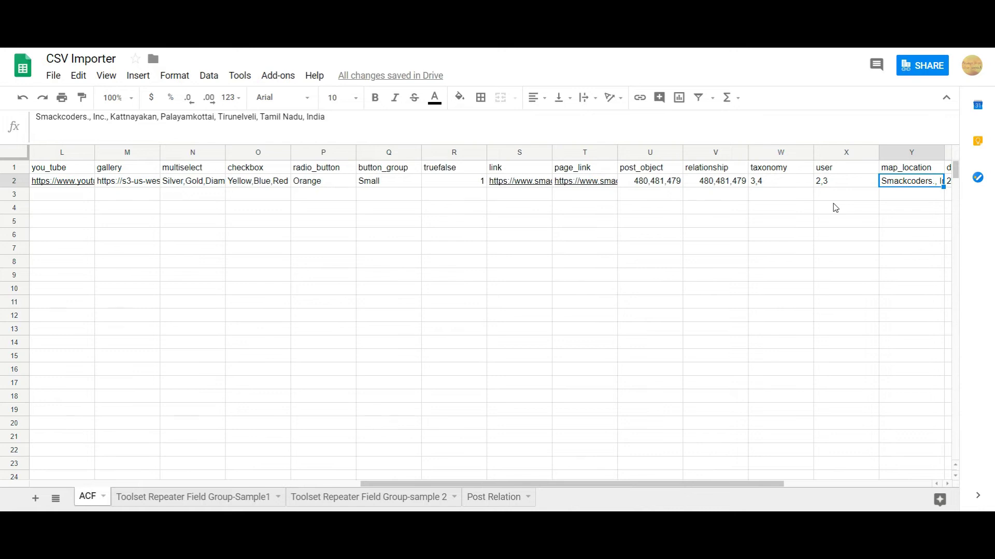
pyautogui.press('Right')
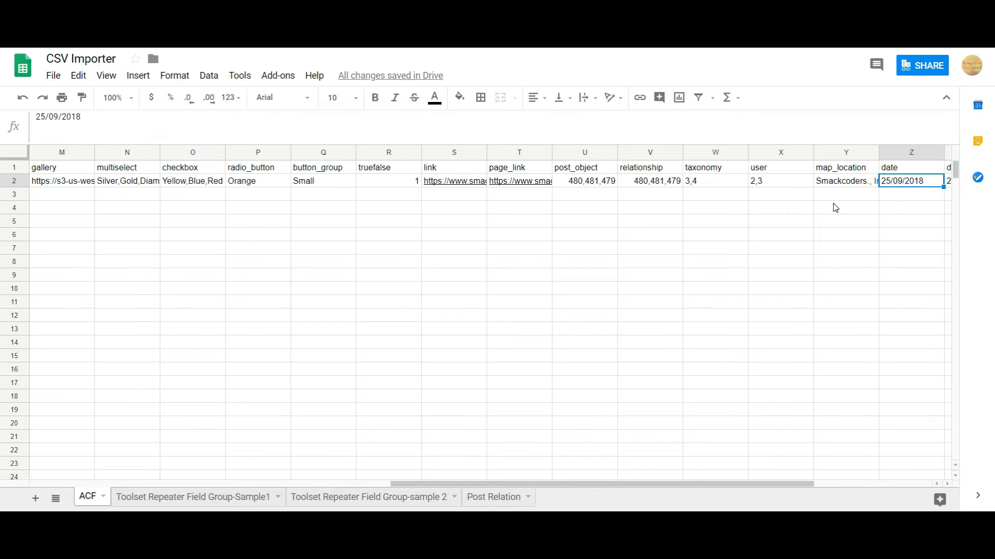
pyautogui.press('Right')
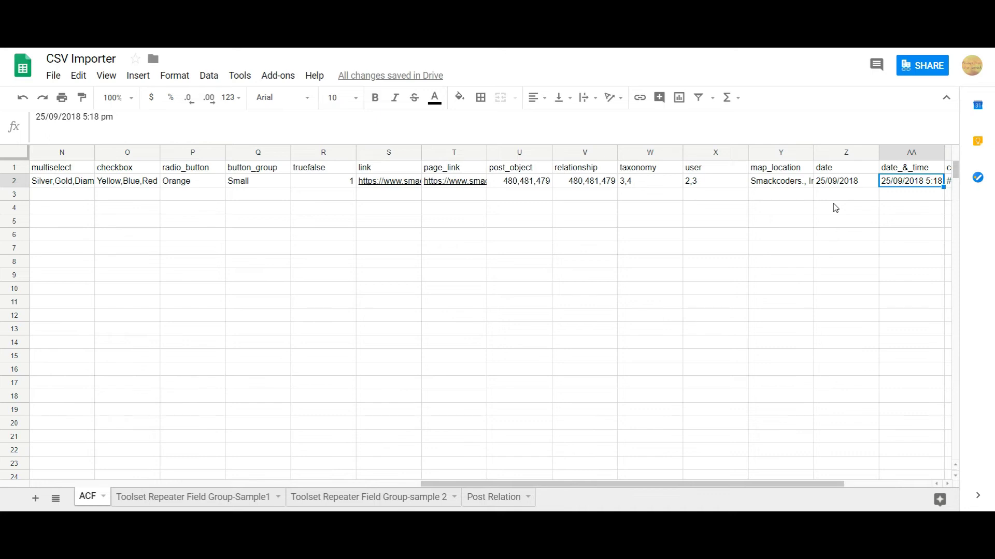
pyautogui.press('Right')
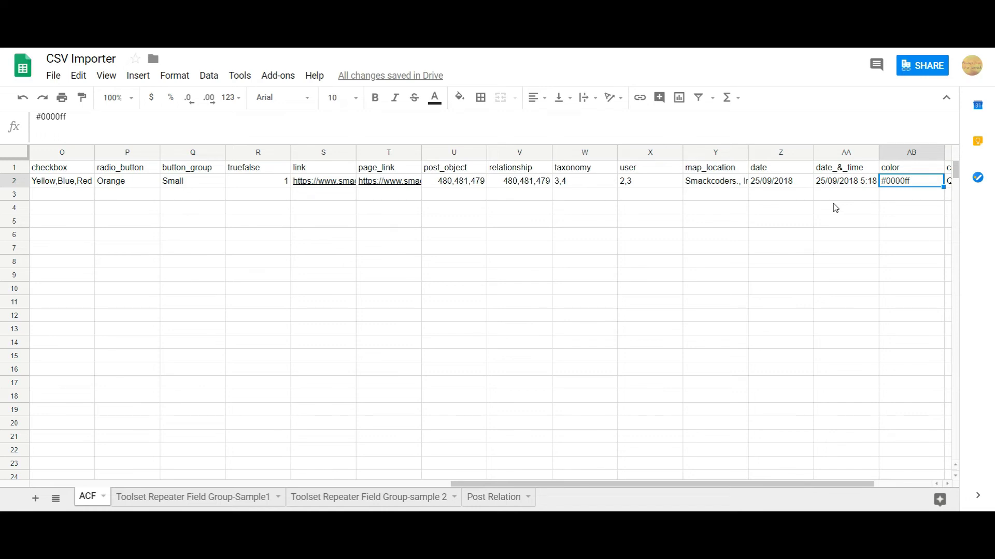
pyautogui.press('Right')
pyautogui.press('Right')
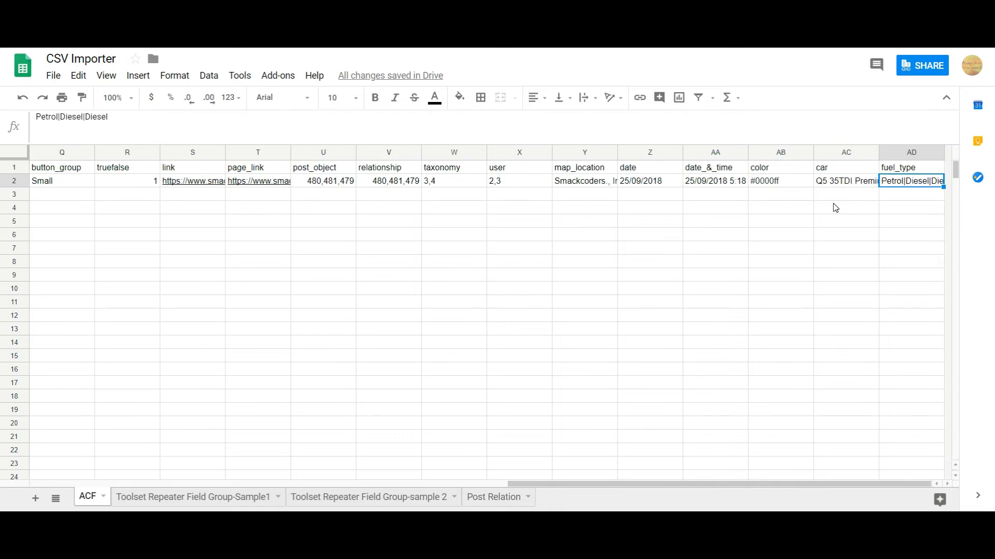
pyautogui.press('Left')
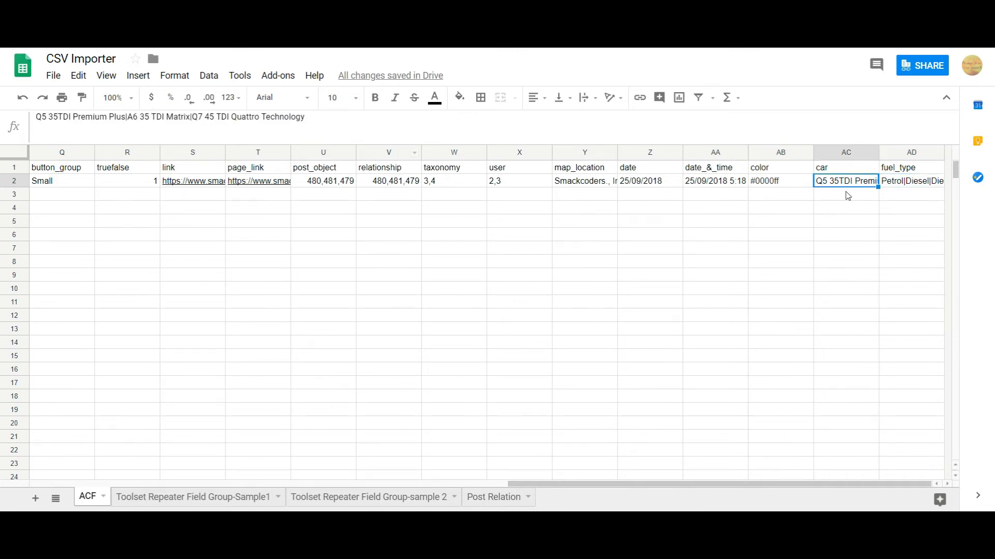
pyautogui.click(897, 181)
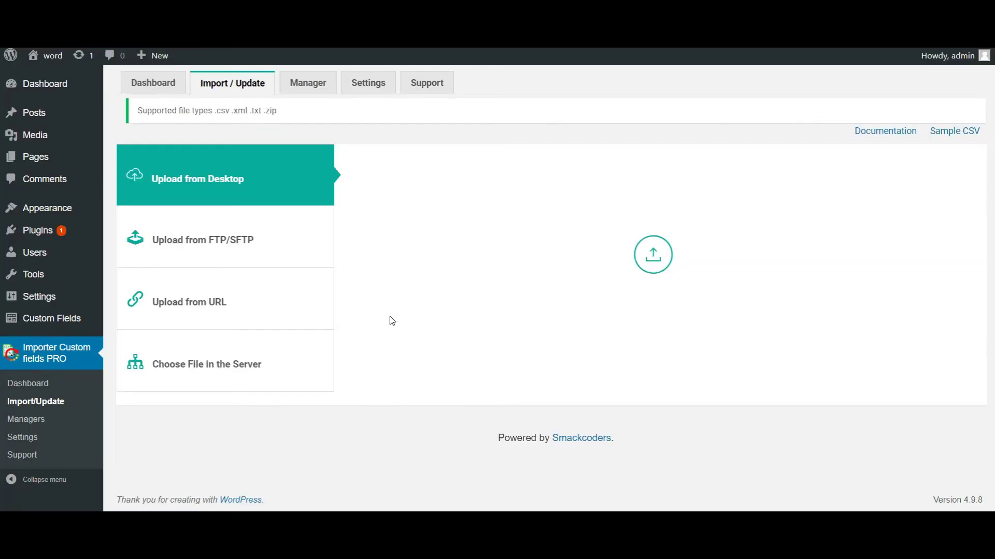
# Upload CSV Importer - ACF.csv to the importer as new Posts and continue to mapping
pyautogui.click(655, 269)
pyautogui.click(318, 74)
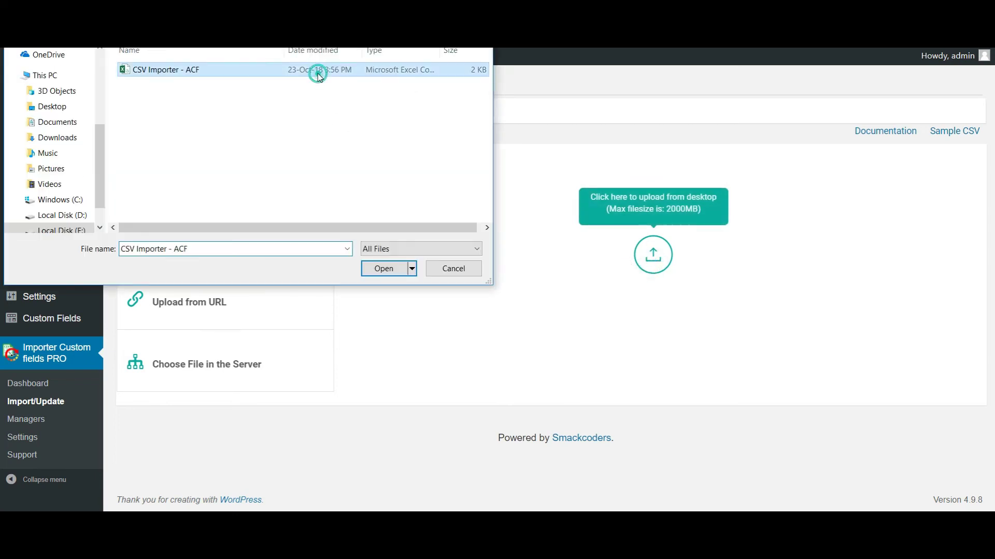
pyautogui.click(384, 268)
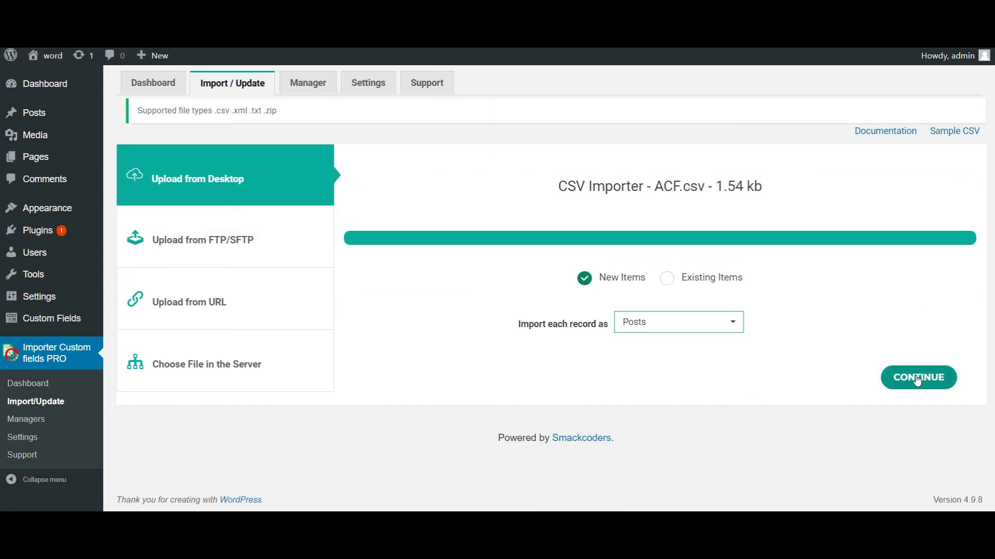
pyautogui.click(917, 378)
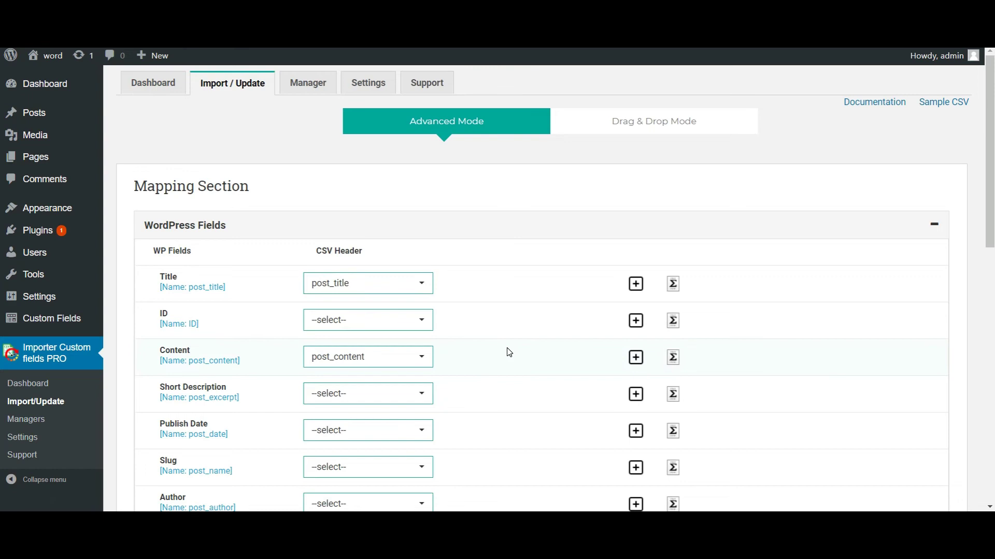
# Expand the ACF Pro Fields mapping and confirm the URL field stays mapped to url
pyautogui.scroll(-8, 509, 353)
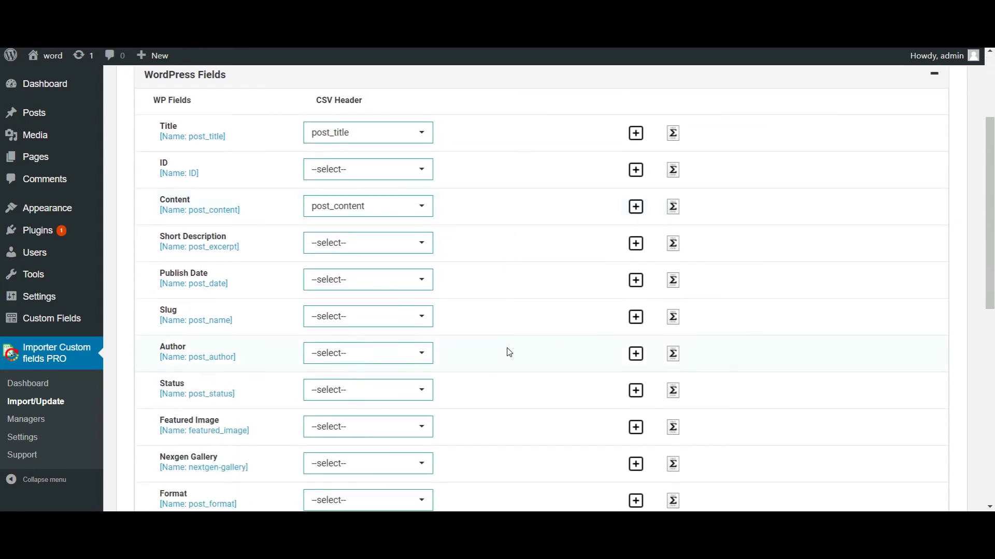
pyautogui.scroll(-2, 508, 352)
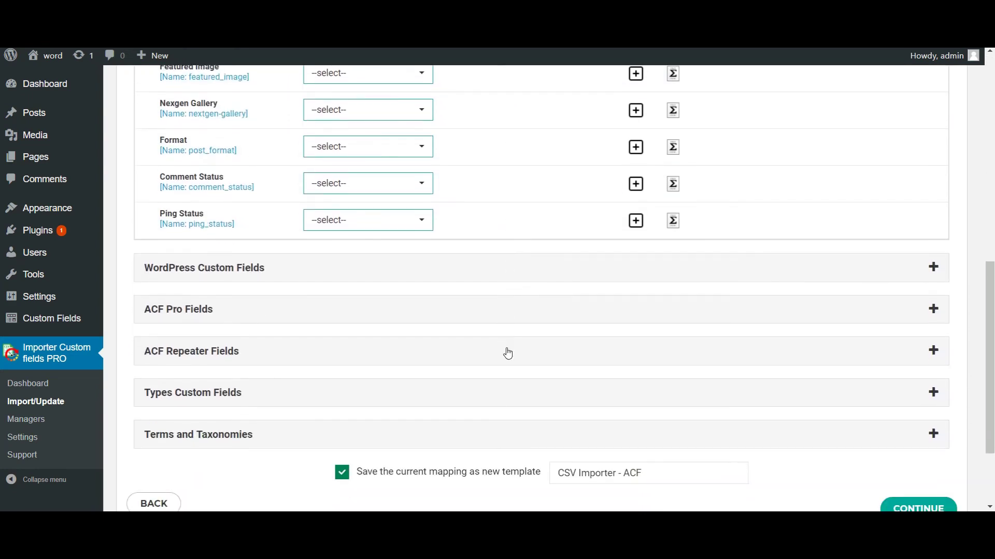
pyautogui.click(371, 315)
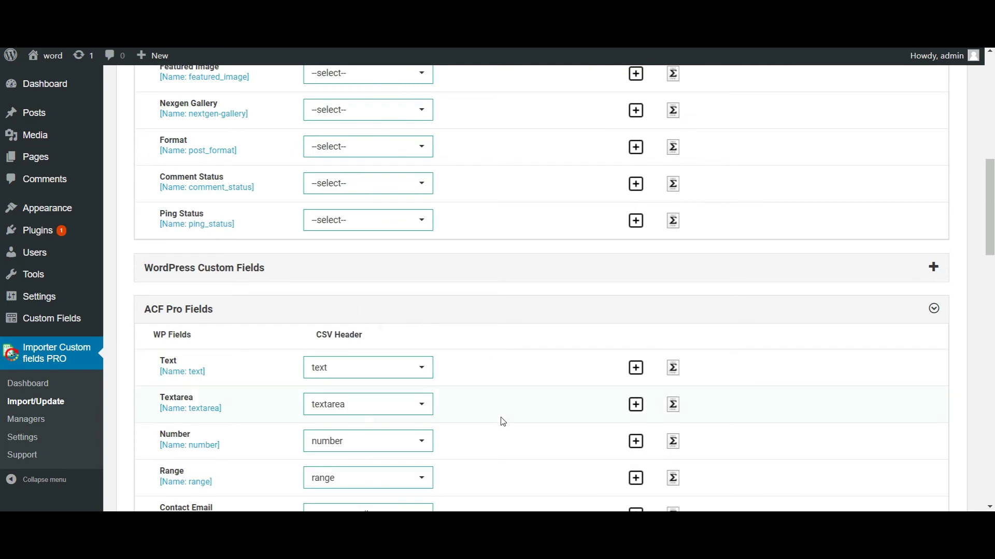
pyautogui.scroll(-3, 502, 421)
pyautogui.scroll(-4, 501, 420)
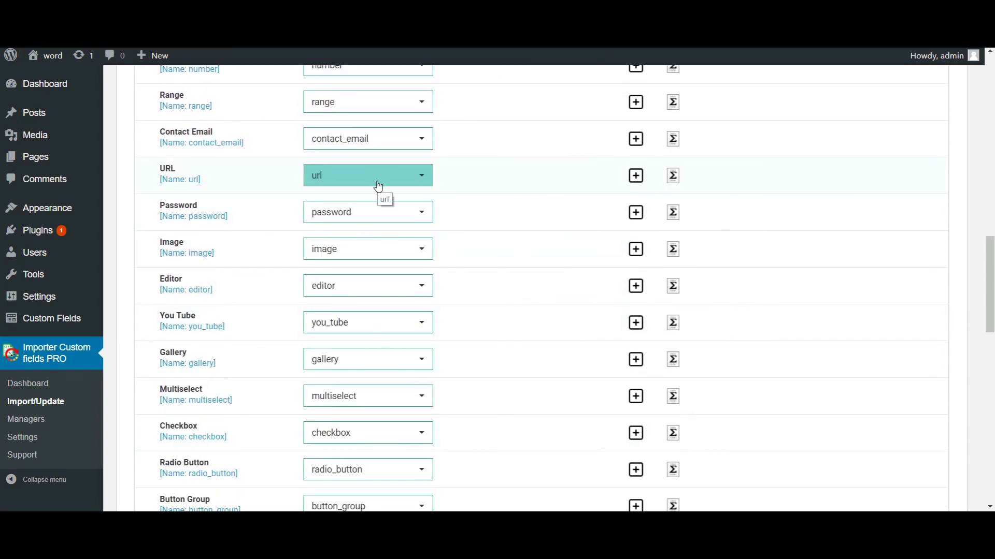
pyautogui.click(378, 182)
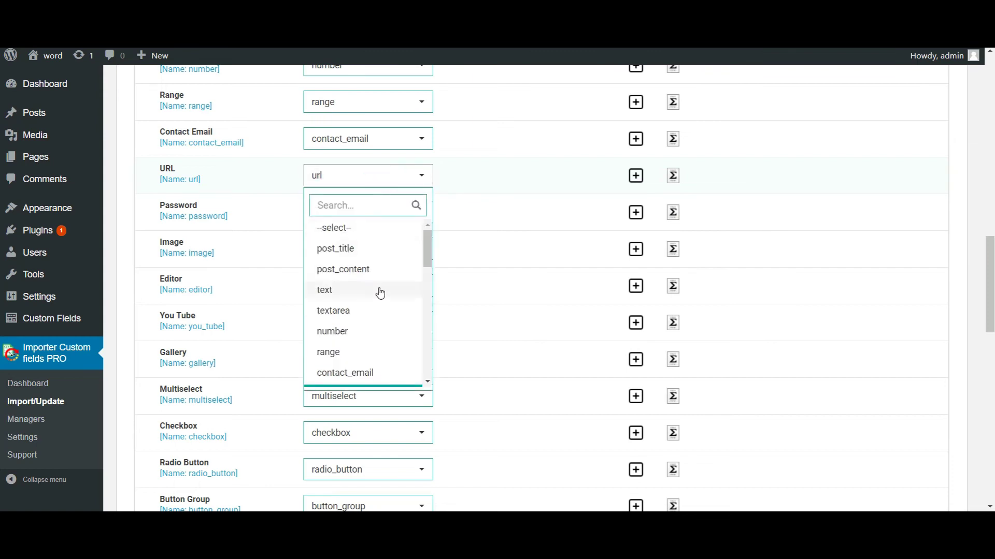
pyautogui.click(508, 318)
# Expand the repeater fields, confirm Car→car and Fuel Type→fuel_type, and submit the mapping
pyautogui.scroll(-10, 509, 320)
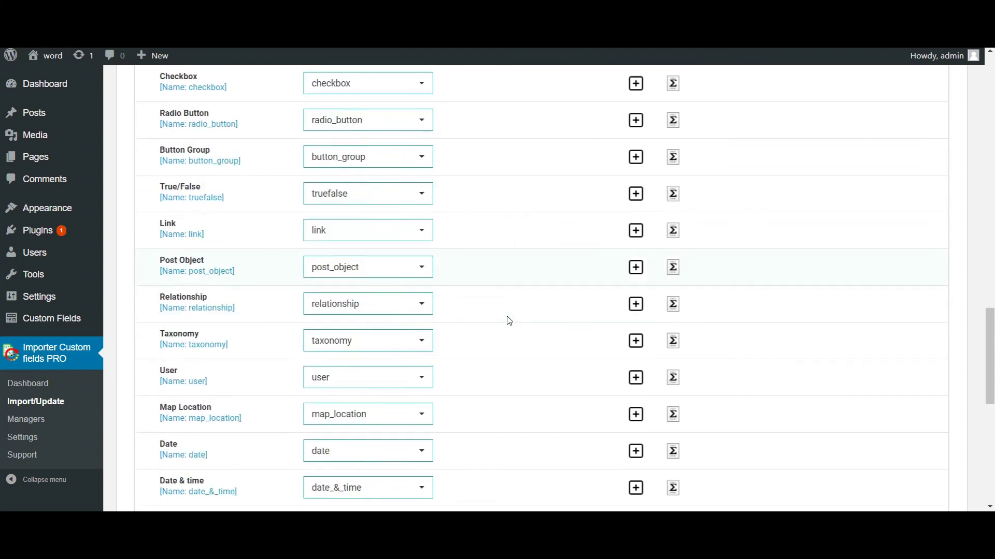
pyautogui.scroll(-5, 508, 317)
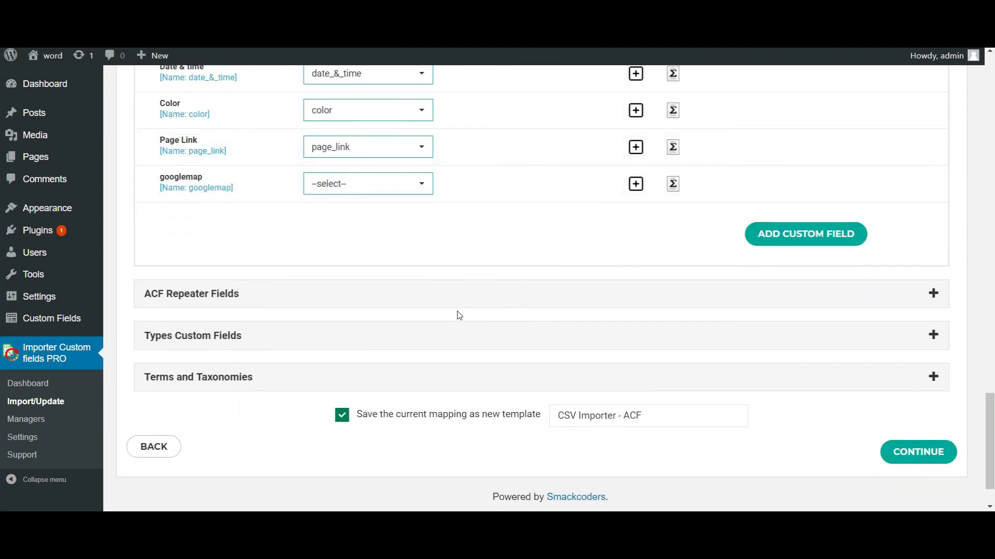
pyautogui.click(454, 301)
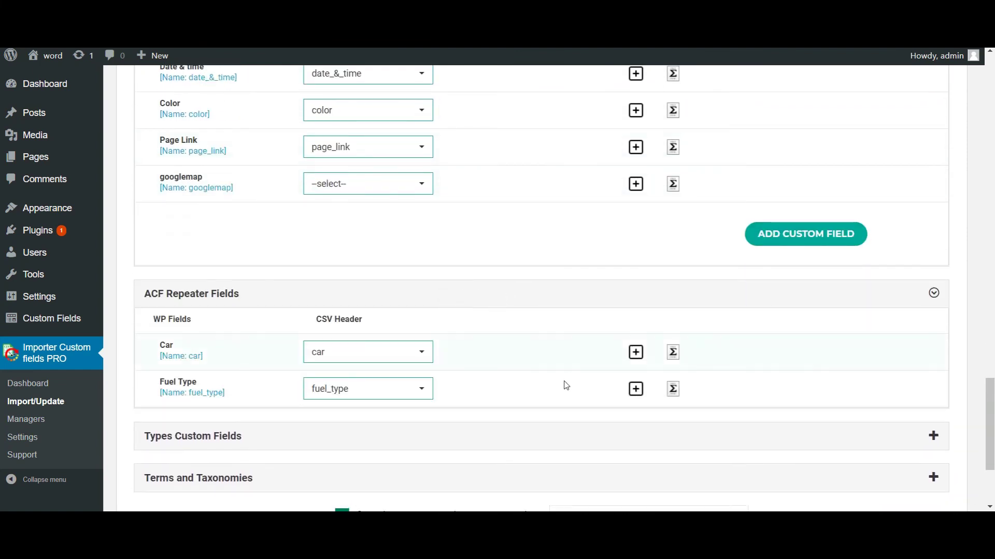
pyautogui.scroll(-2, 363, 334)
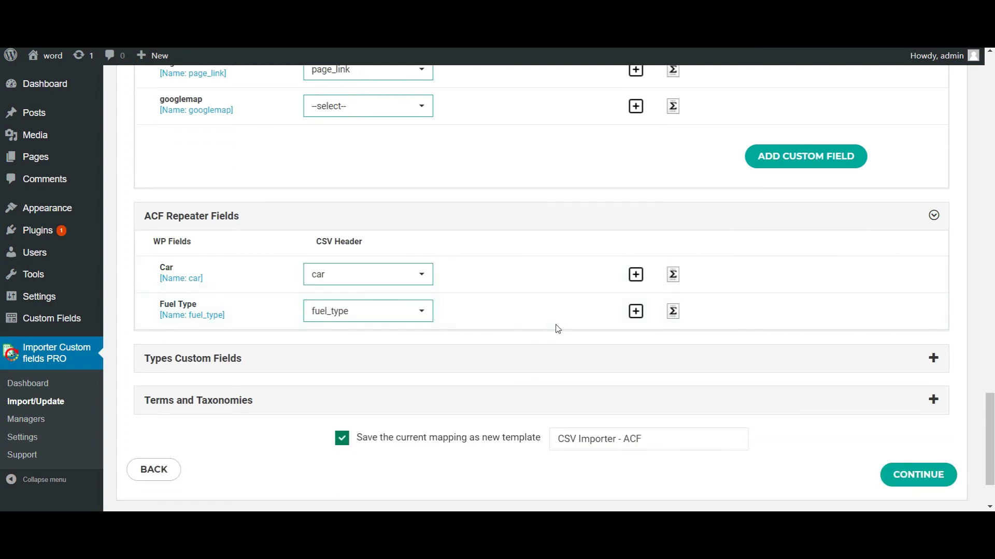
pyautogui.scroll(-2, 493, 382)
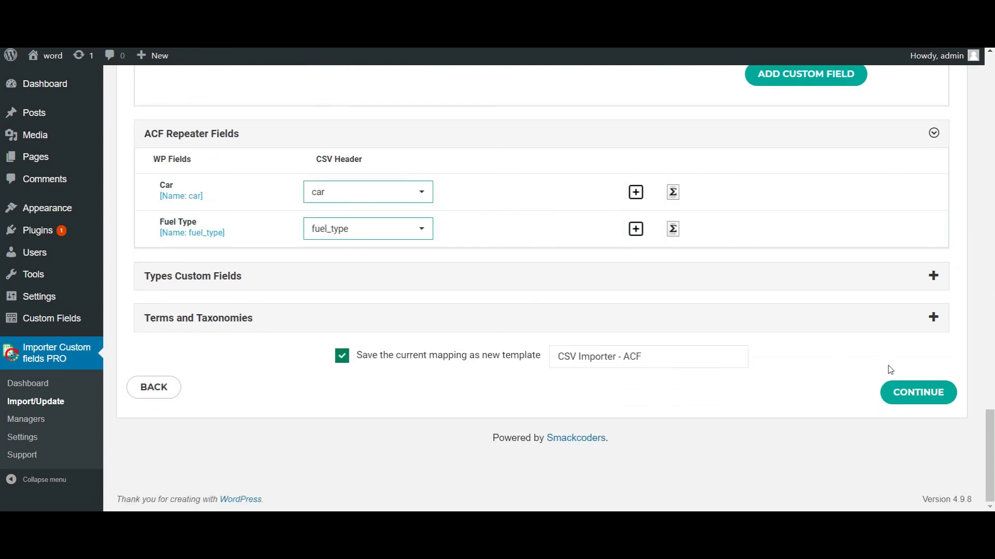
pyautogui.click(904, 396)
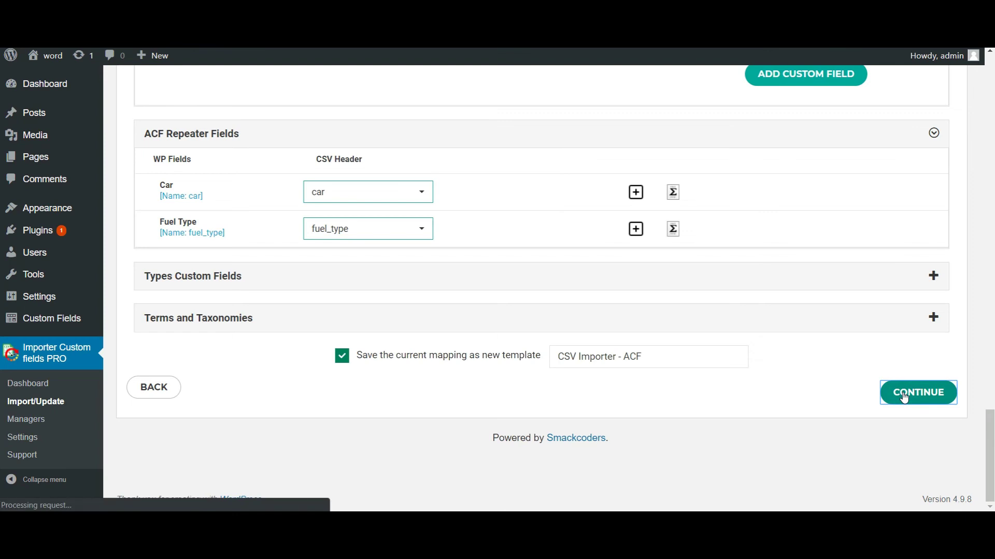
# Skip past the media options and run the import of CSV Importer - ACF.csv
pyautogui.scroll(-4, 904, 398)
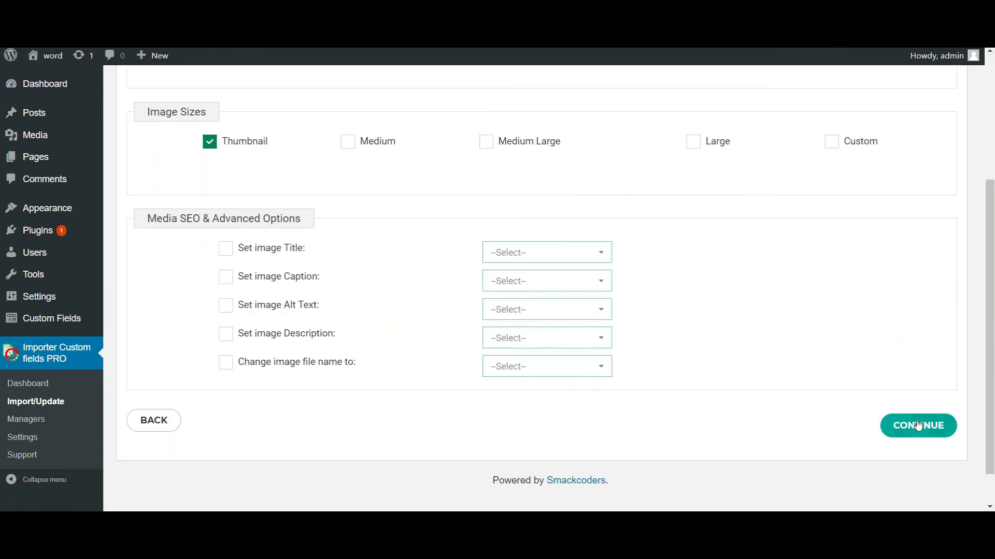
pyautogui.click(920, 428)
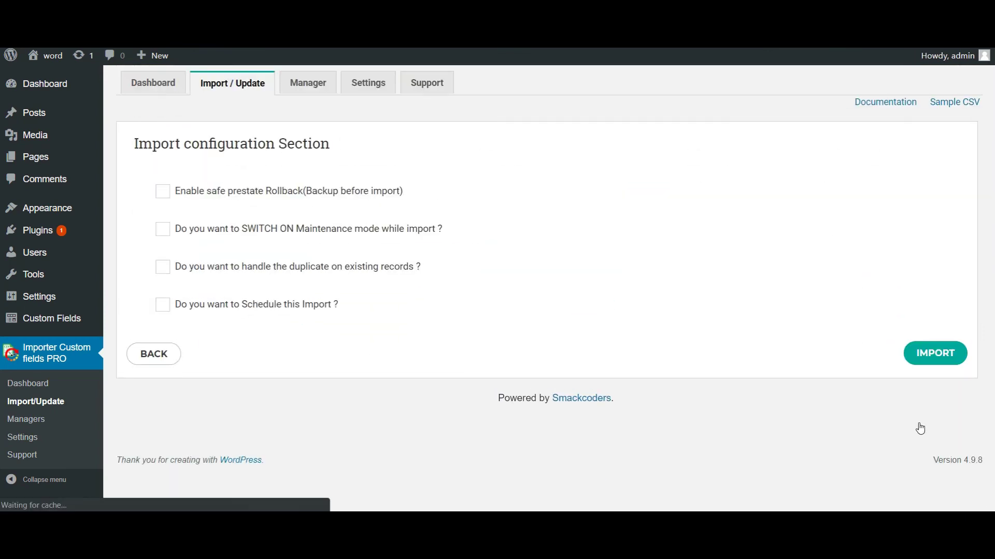
pyautogui.click(950, 363)
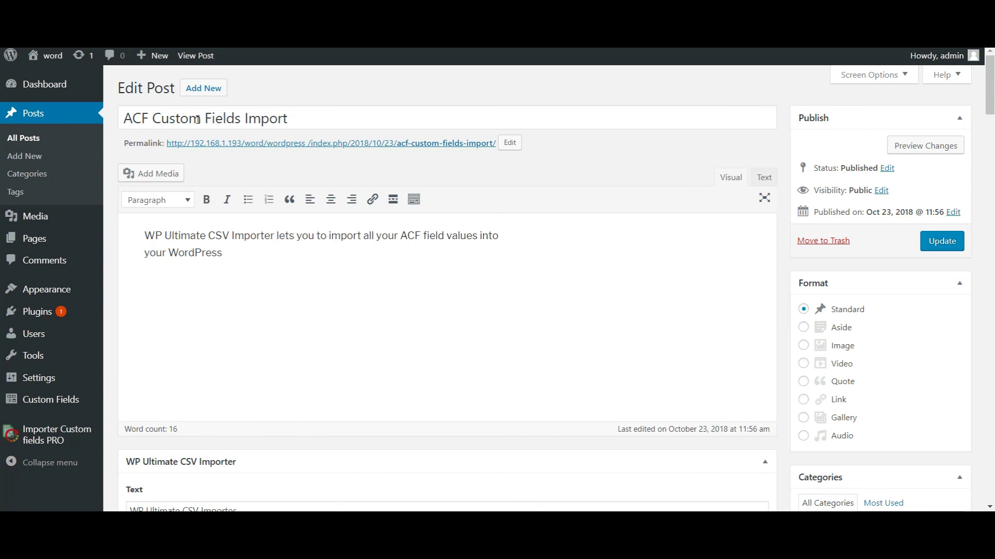
pyautogui.scroll(-3, 304, 259)
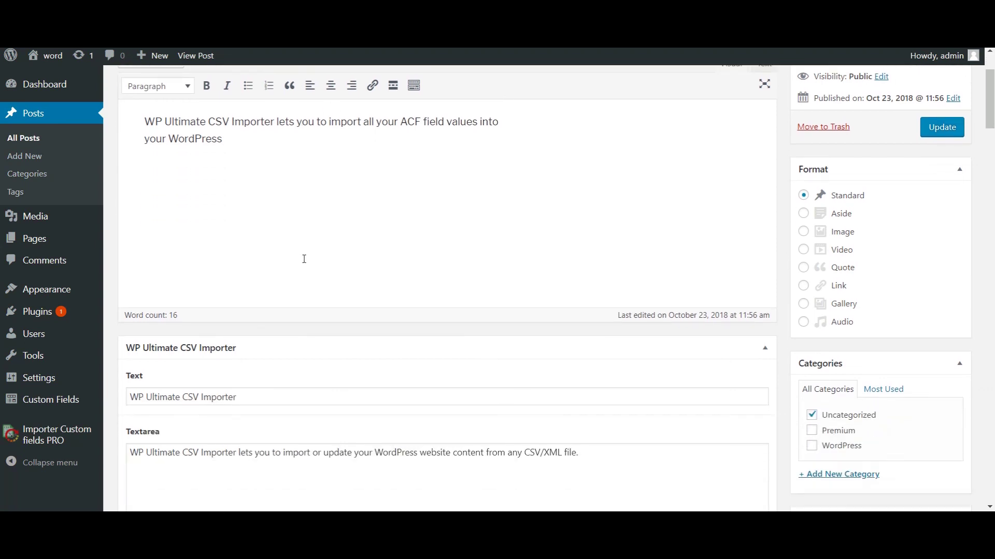
pyautogui.scroll(-6, 307, 355)
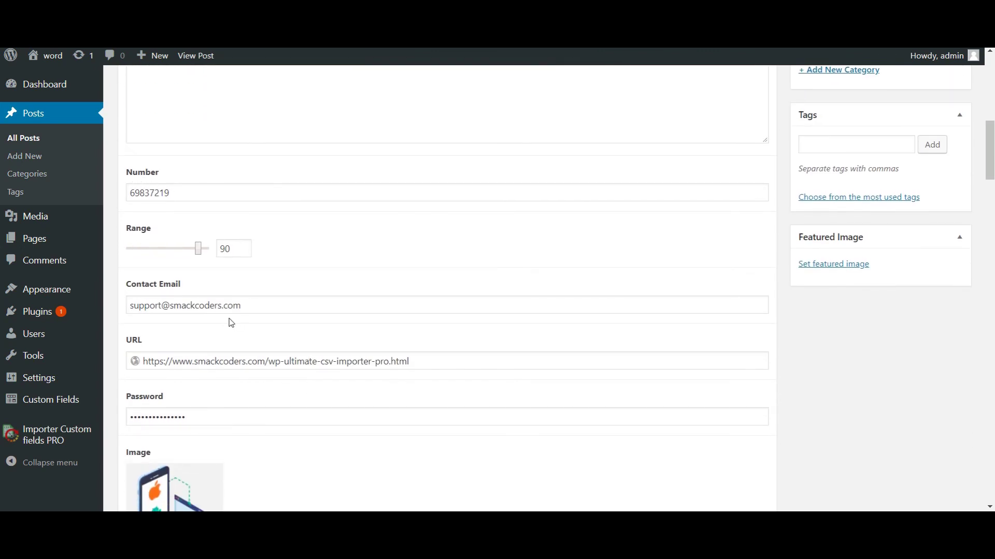
pyautogui.scroll(-4, 229, 321)
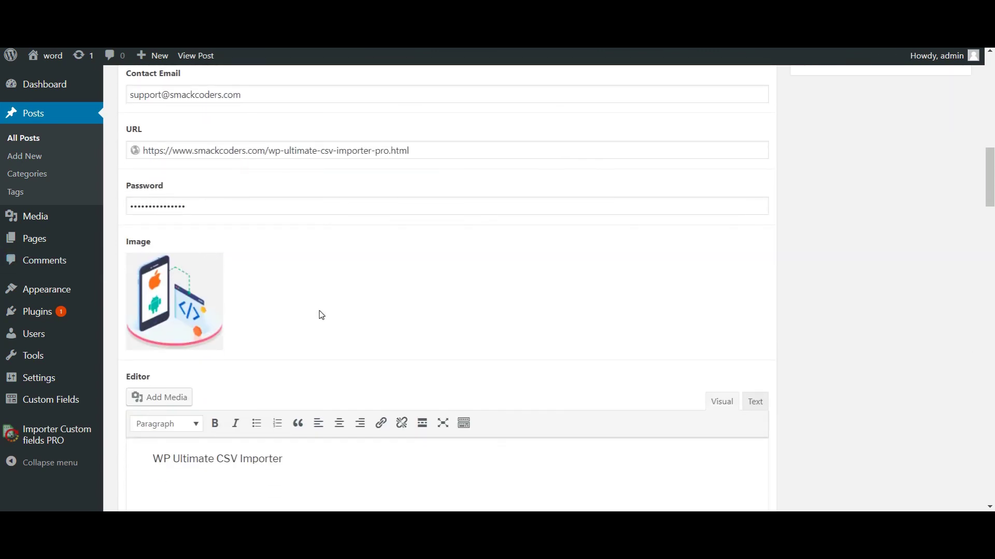
pyautogui.scroll(-3, 323, 314)
pyautogui.scroll(-5, 291, 368)
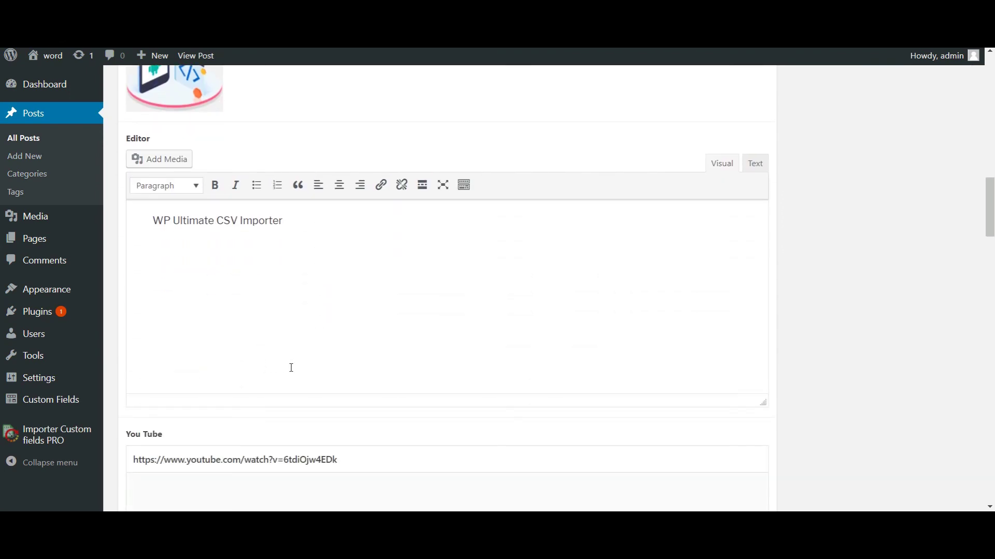
pyautogui.scroll(-11, 325, 477)
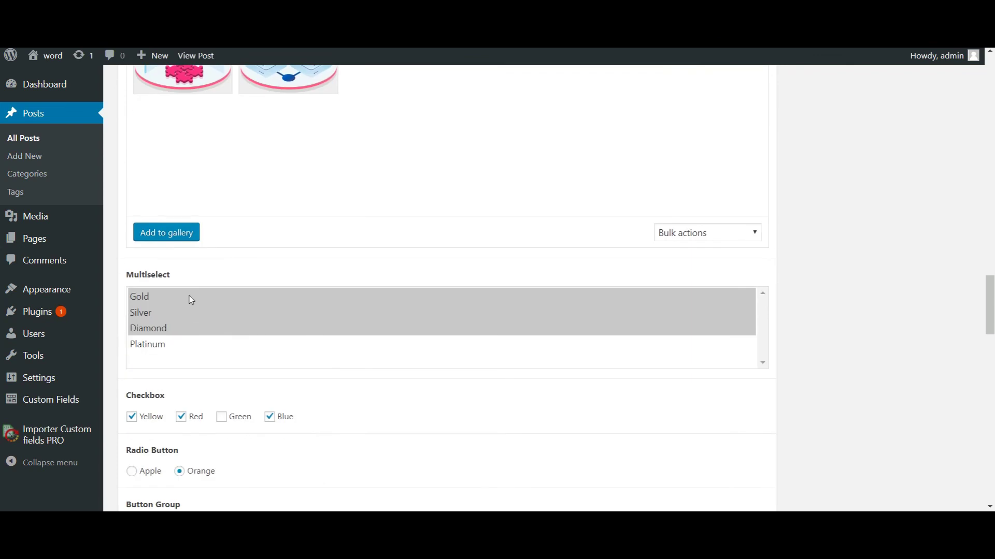
pyautogui.scroll(-2, 279, 378)
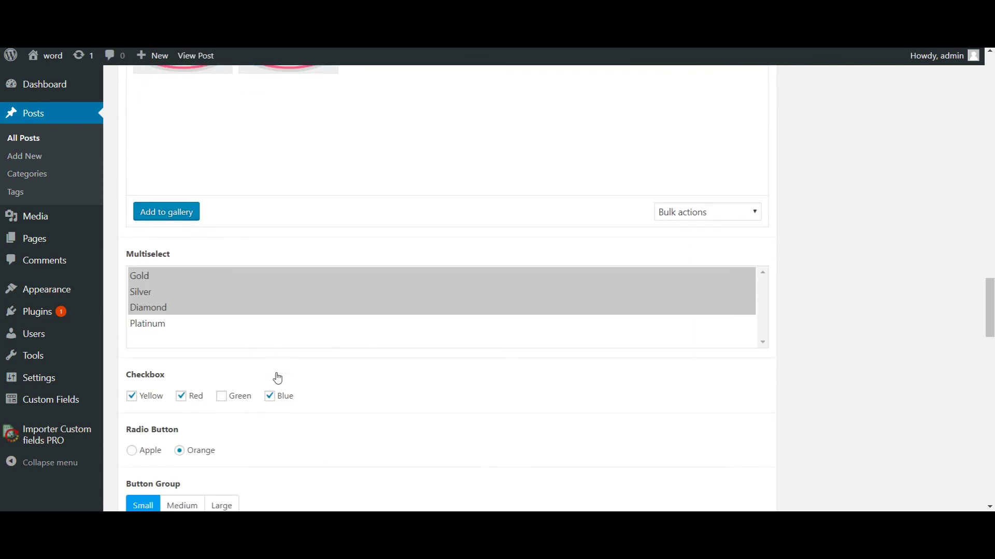
pyautogui.scroll(-2, 233, 292)
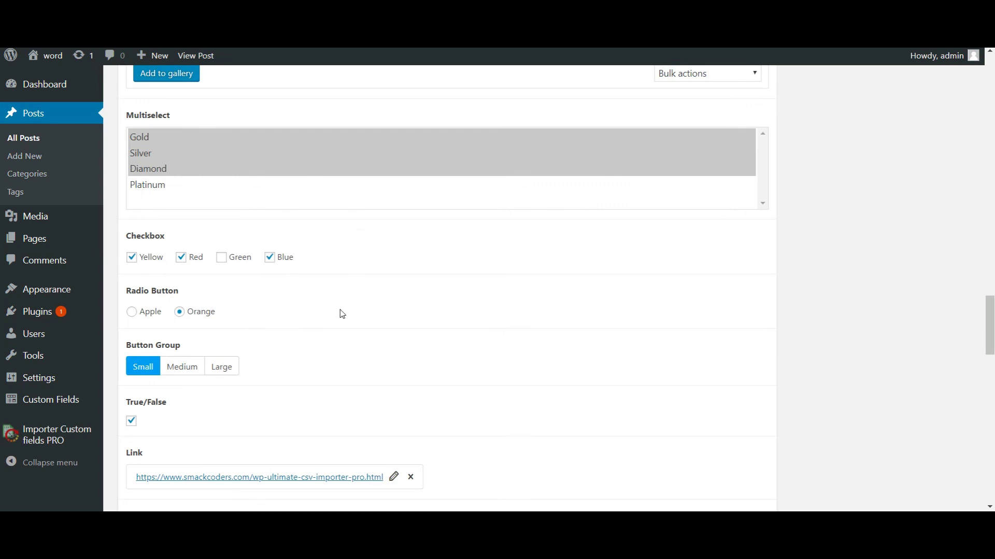
pyautogui.scroll(-2, 341, 314)
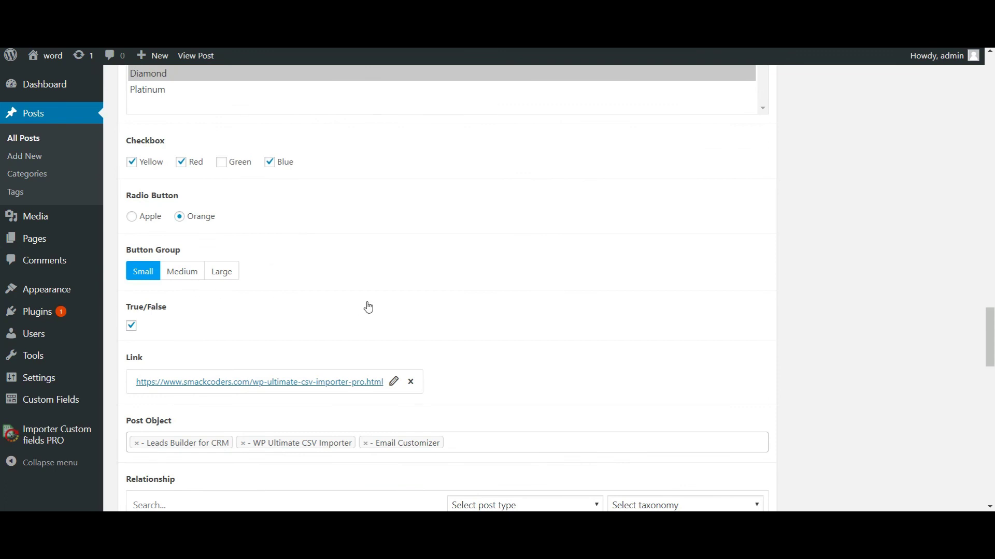
pyautogui.scroll(-2, 368, 307)
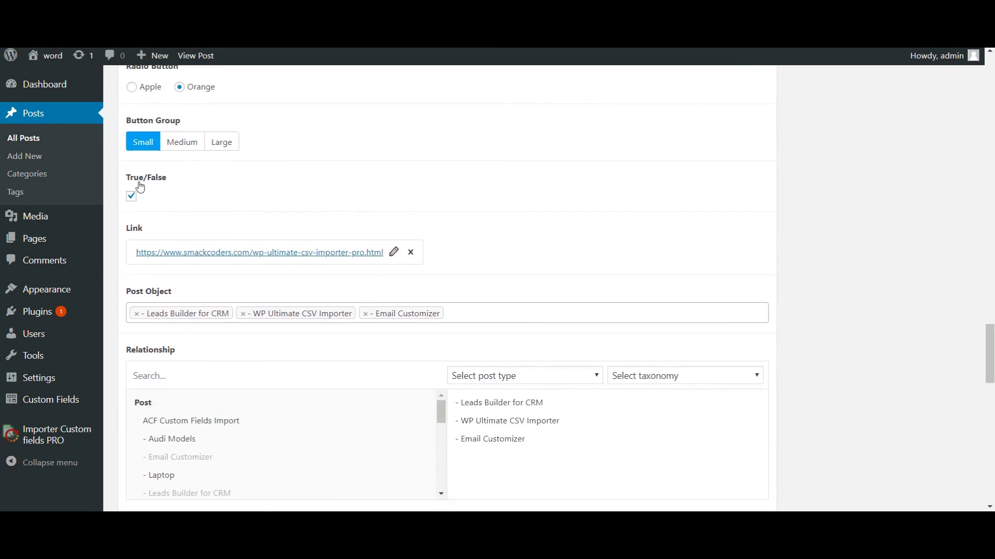
pyautogui.scroll(-7, 287, 371)
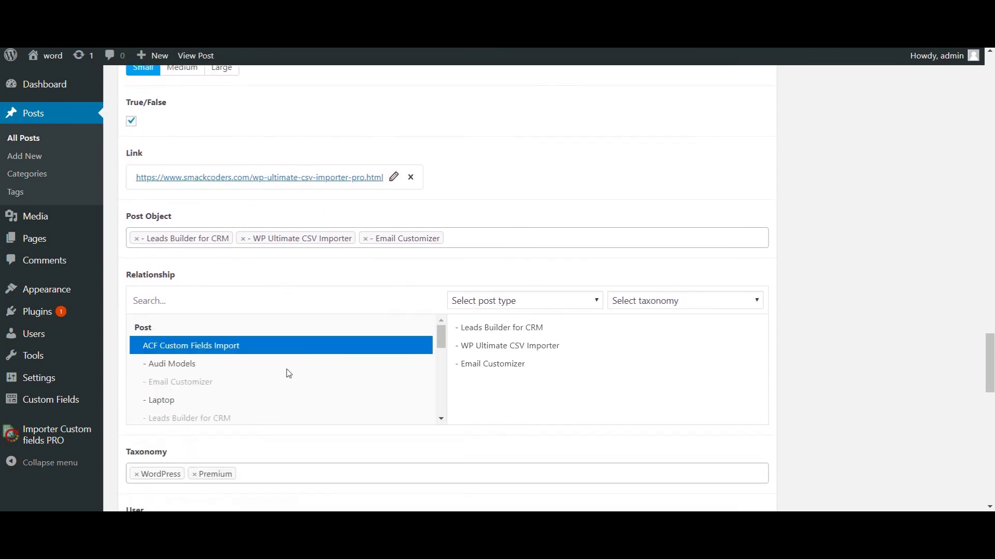
pyautogui.scroll(-10, 287, 374)
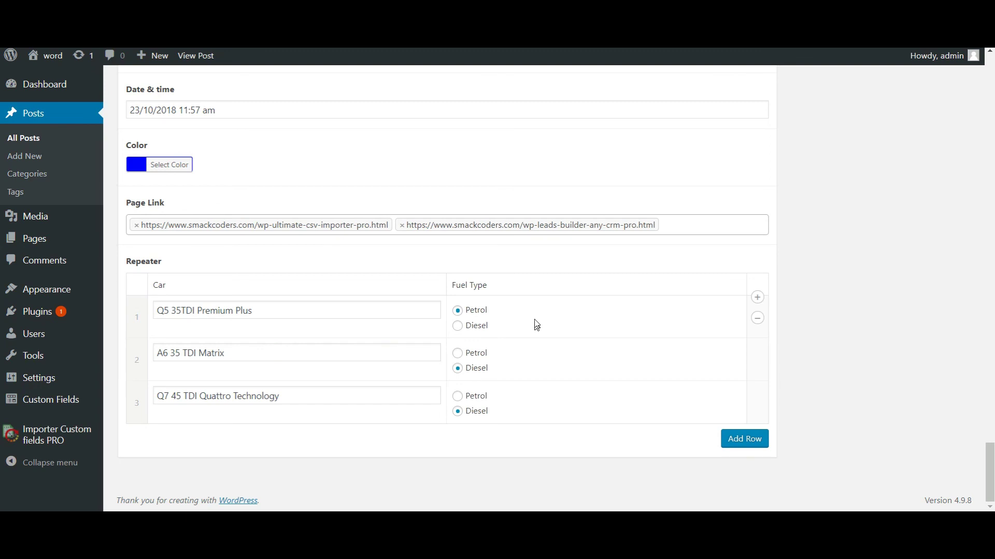
pyautogui.scroll(1, 377, 275)
pyautogui.scroll(20, 377, 274)
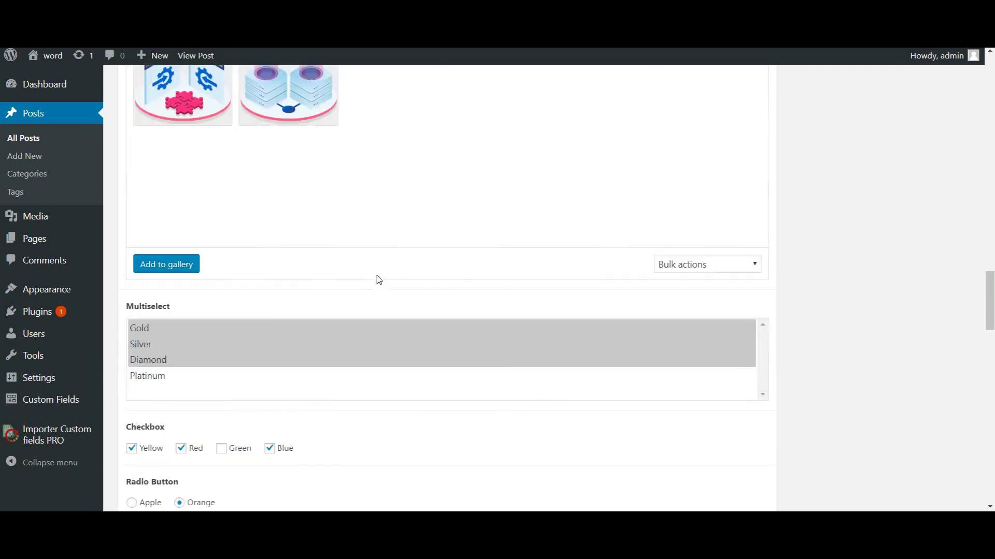
# Return to the importer's log showing post 1178 imported and published
pyautogui.hotkey('ctrl', 'w')
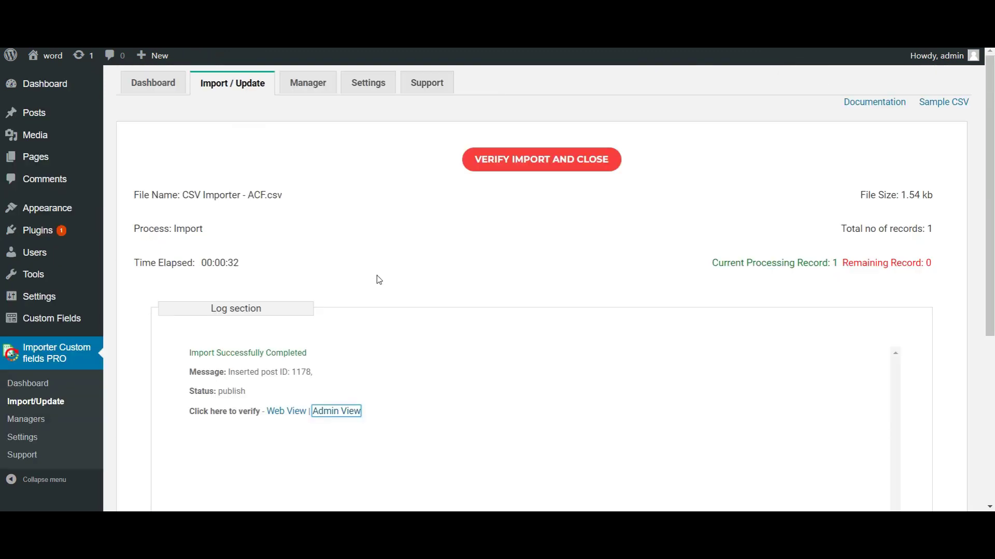